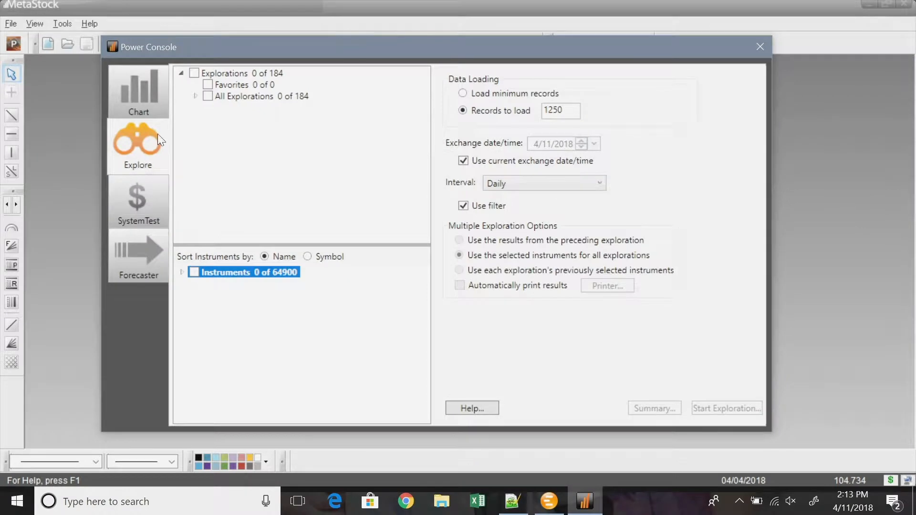
# - Select the Equis - MACD Buy Signal exploration from the list of all explorations
pyautogui.moveTo(232, 47); pyautogui.dragTo(229, 74)
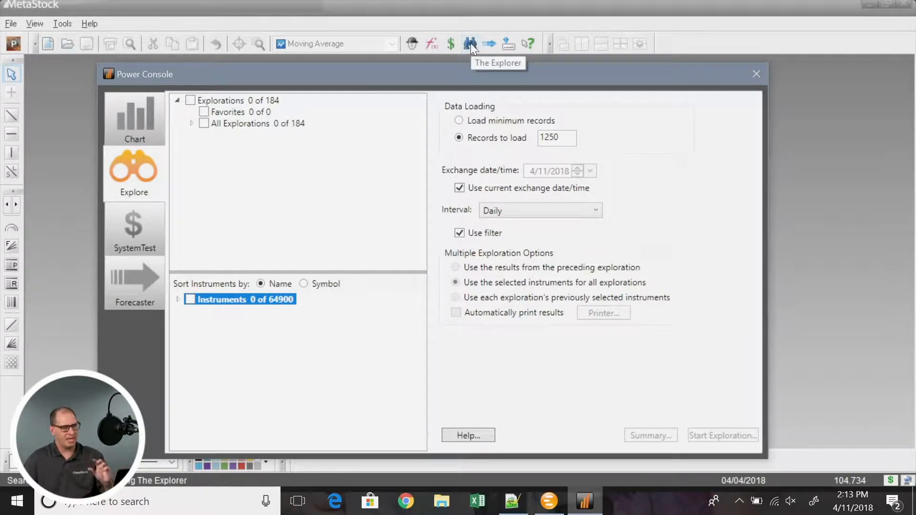
pyautogui.moveTo(456, 76); pyautogui.dragTo(450, 40)
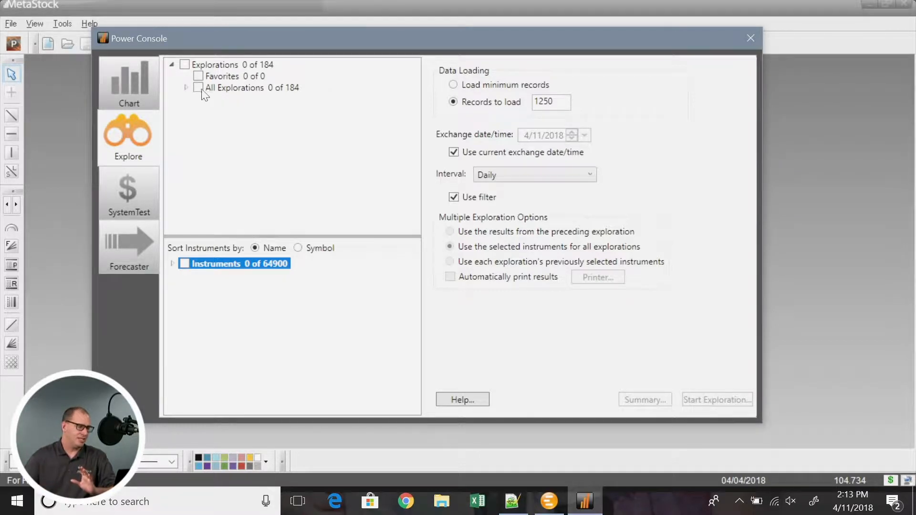
pyautogui.click(186, 87)
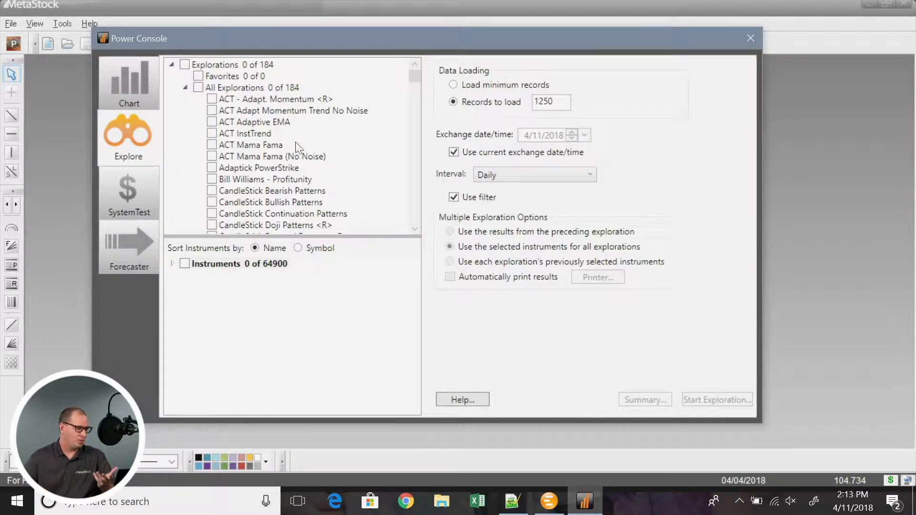
pyautogui.scroll(-4, 296, 145)
pyautogui.scroll(-7, 368, 180)
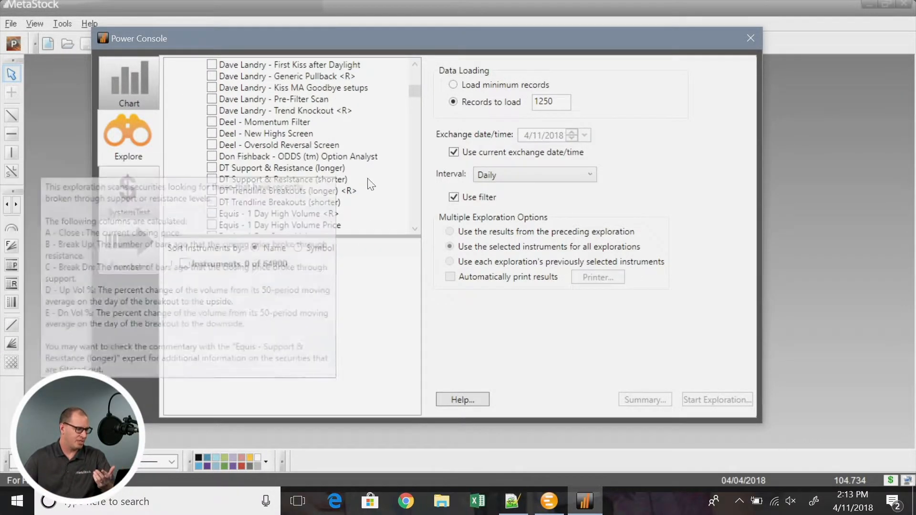
pyautogui.scroll(-1, 368, 180)
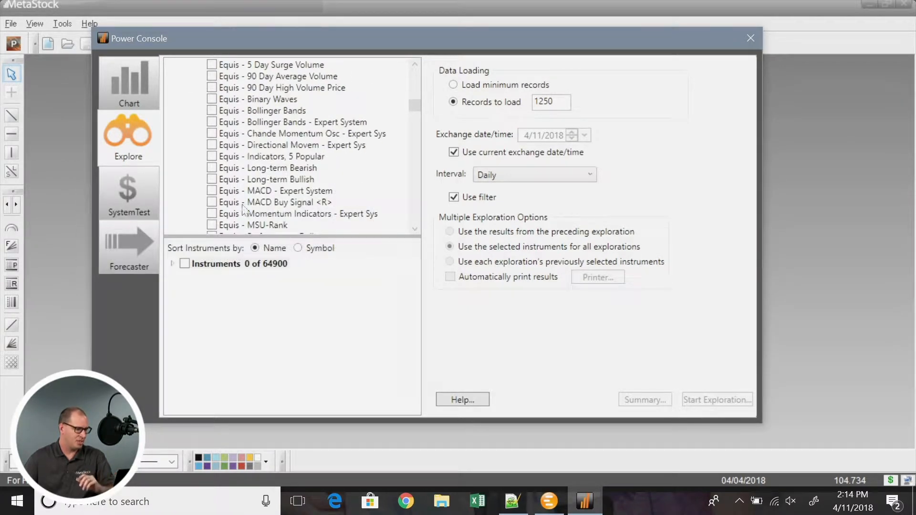
pyautogui.click(211, 202)
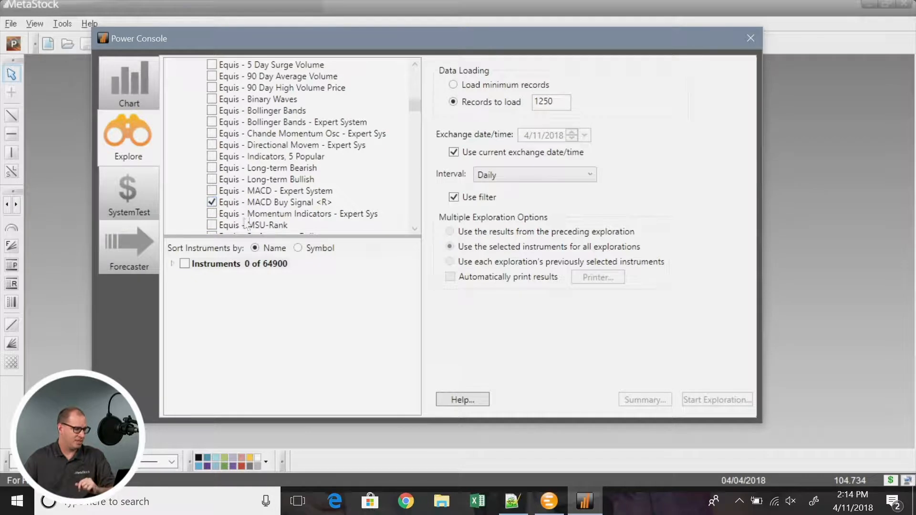
# - Select the S&P 100 index constituents from the public online data lists as the instruments to scan
pyautogui.click(172, 263)
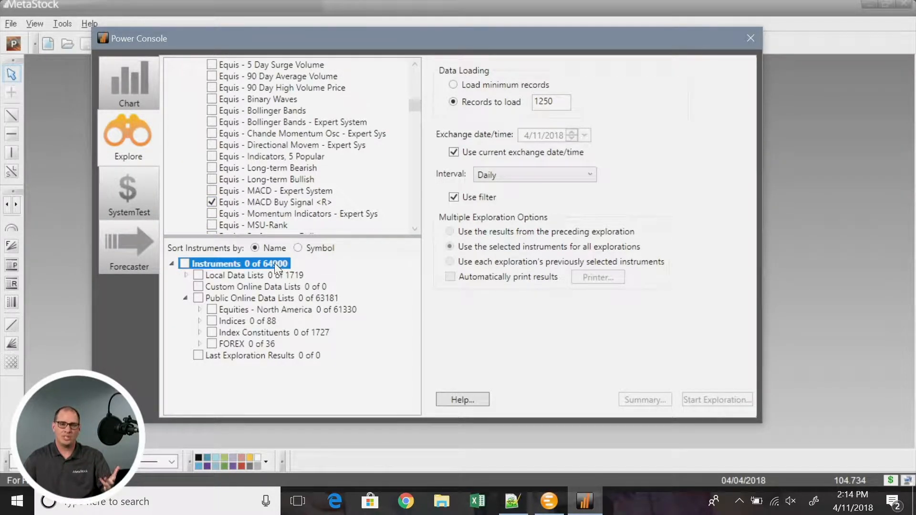
pyautogui.click(199, 333)
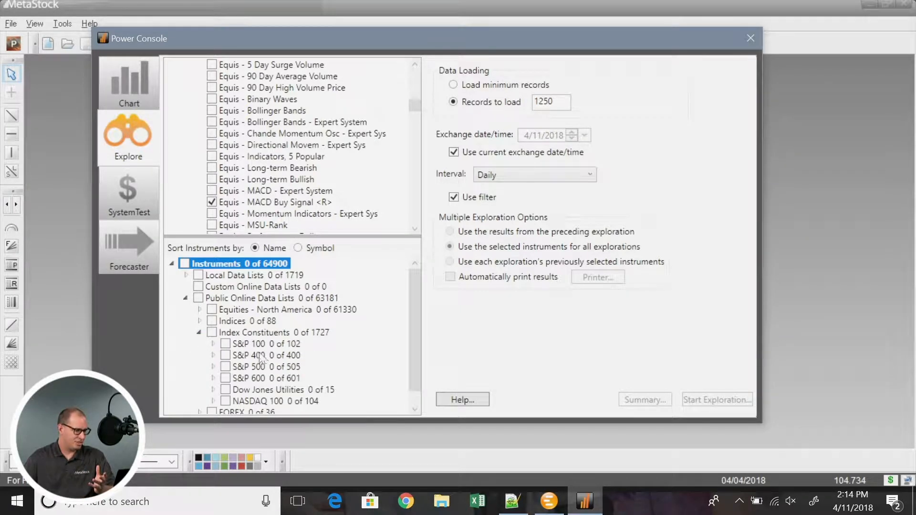
pyautogui.click(225, 342)
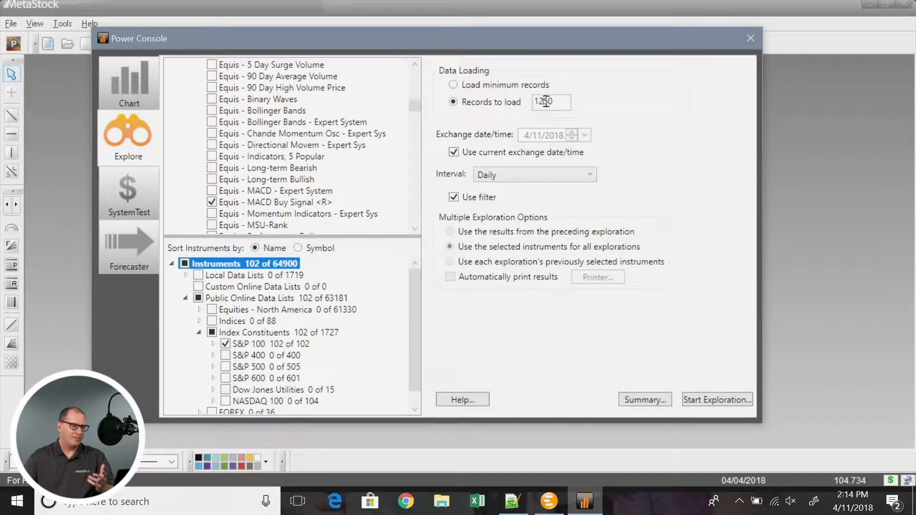
# - Keep the records to load at 1250 and choose the Daily interval for the exploration
pyautogui.moveTo(556, 101); pyautogui.dragTo(530, 102)
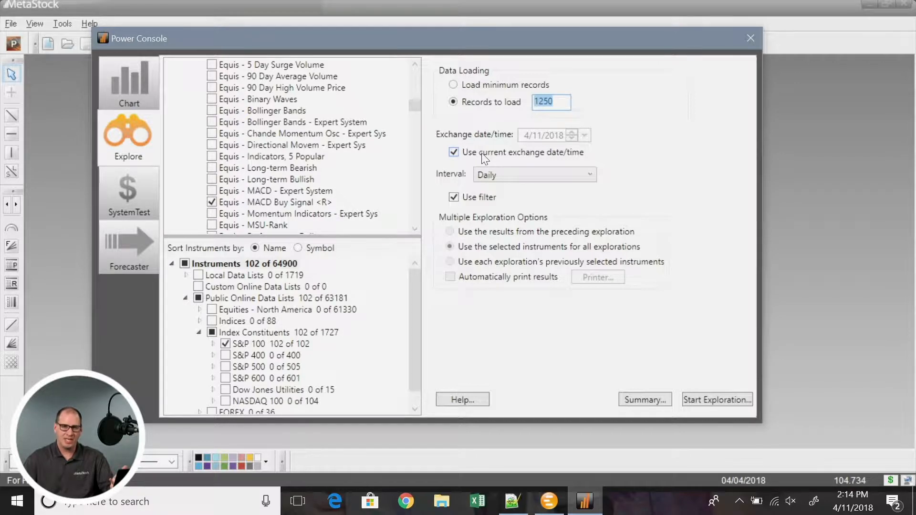
pyautogui.click(508, 177)
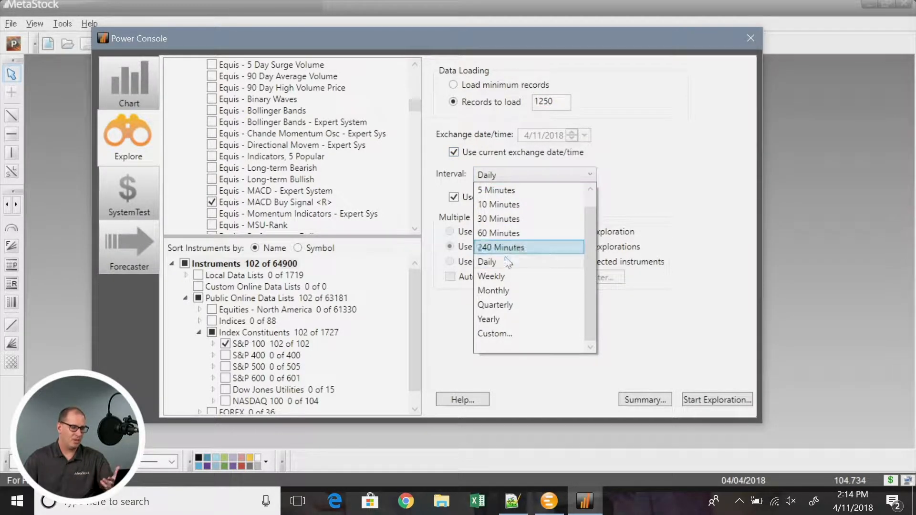
pyautogui.scroll(1, 510, 259)
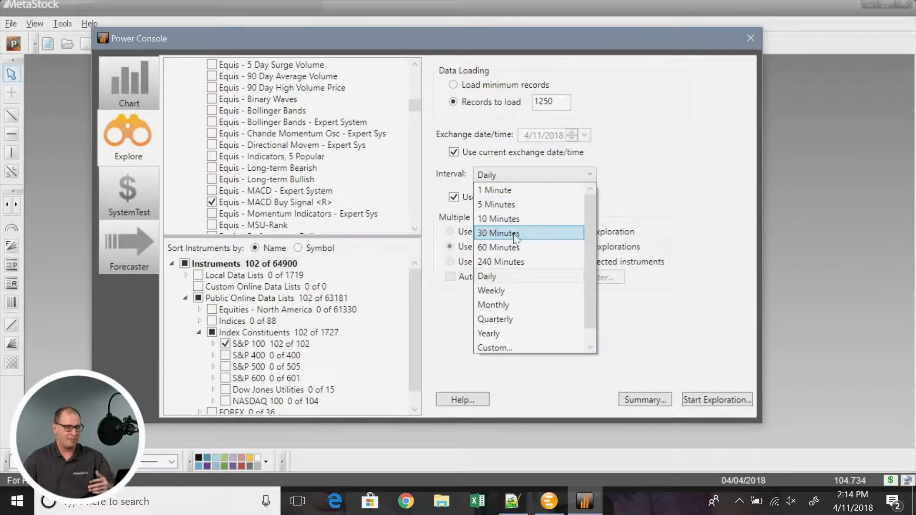
pyautogui.click(509, 273)
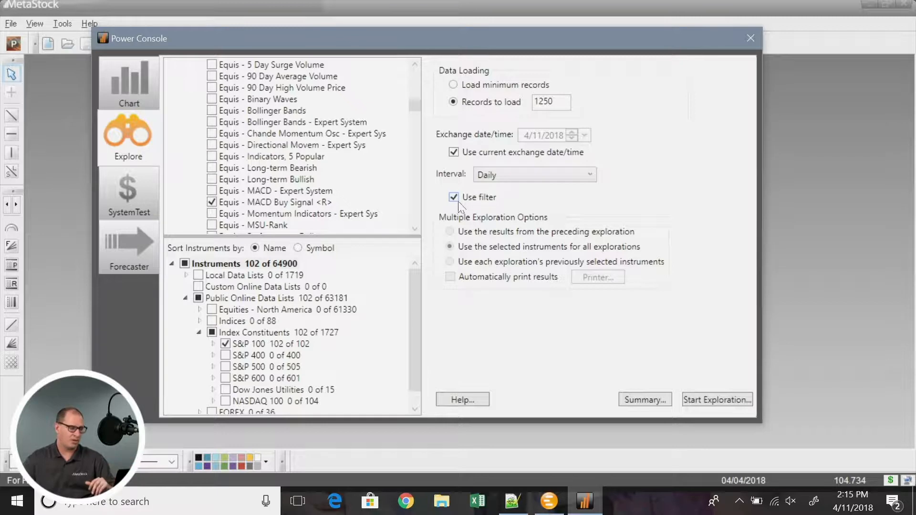
# - Review the explorations summary with its options, selected exploration and instrument list, and close it without starting
pyautogui.click(634, 397)
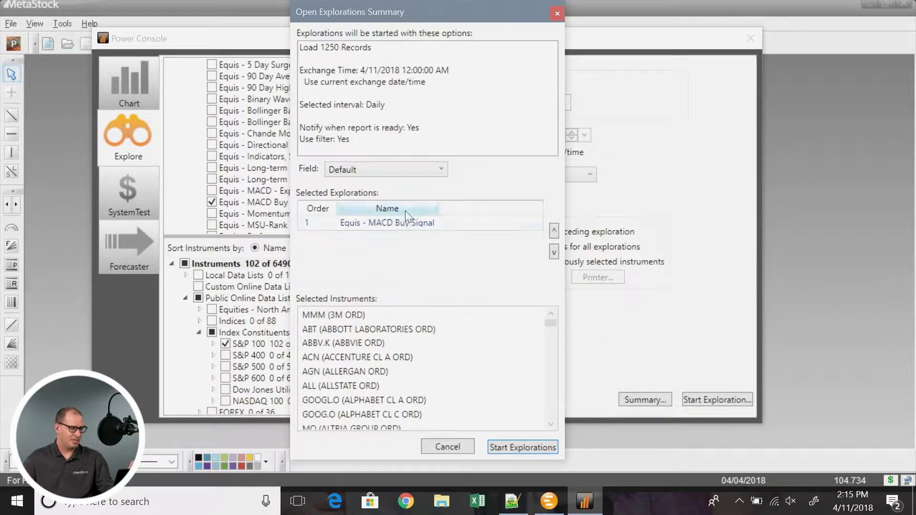
pyautogui.click(403, 229)
pyautogui.scroll(-14, 381, 342)
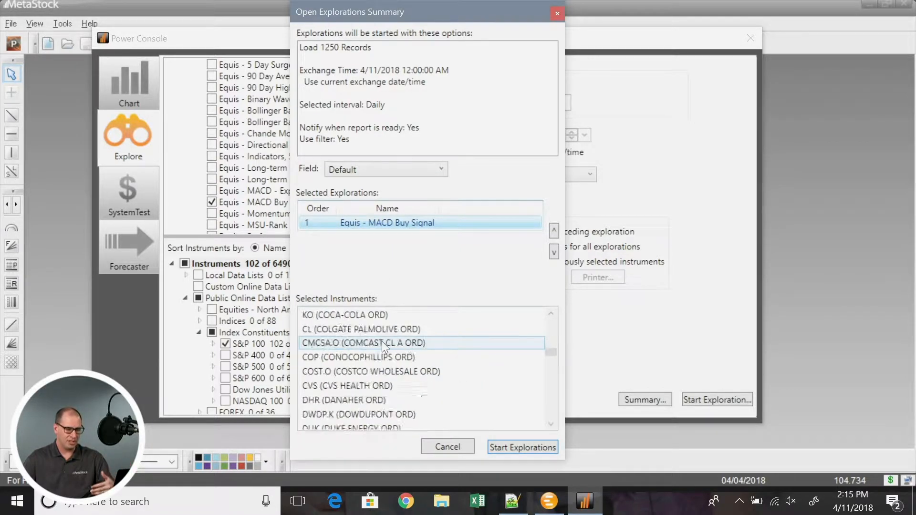
pyautogui.click(446, 446)
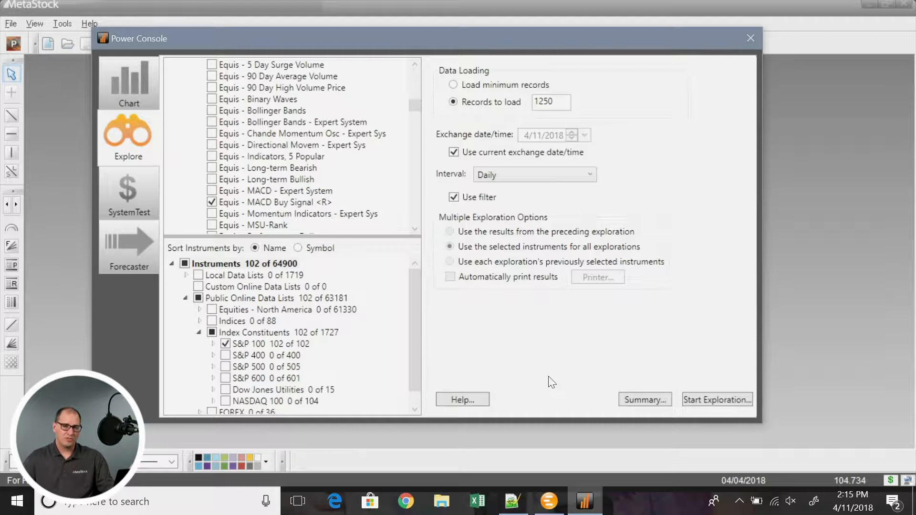
# - Start the MACD Buy Signal exploration and reposition its execution window so it is fully in view
pyautogui.click(710, 400)
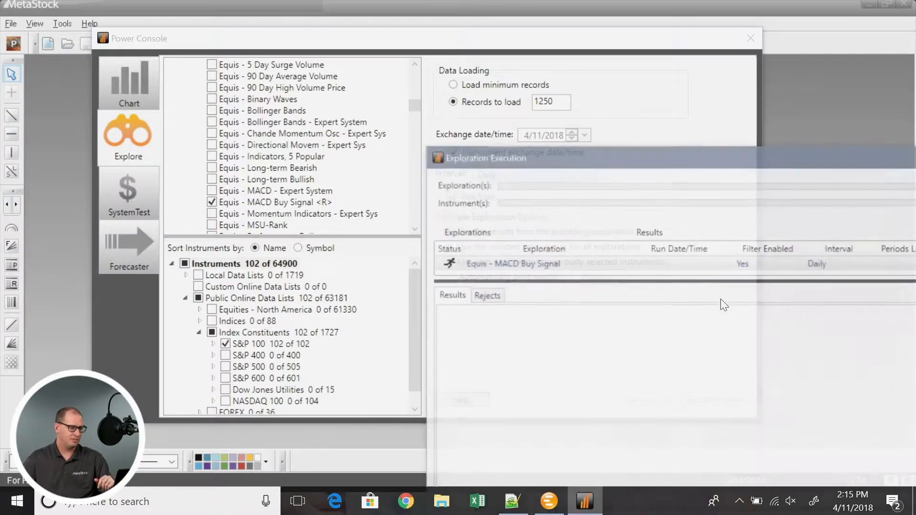
pyautogui.moveTo(632, 159); pyautogui.dragTo(319, 54)
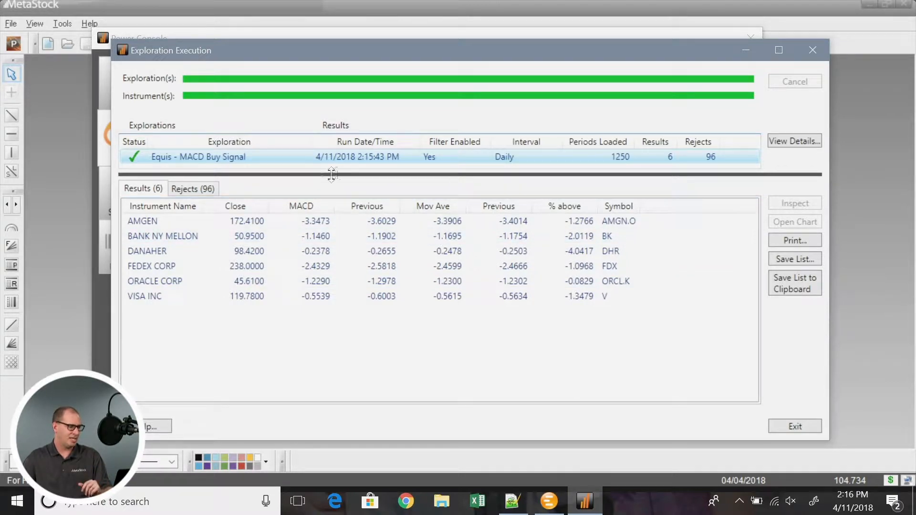
# - Look through the rejected instruments and their rejection reasons, and return to the list of results
pyautogui.click(193, 189)
pyautogui.scroll(-10, 338, 238)
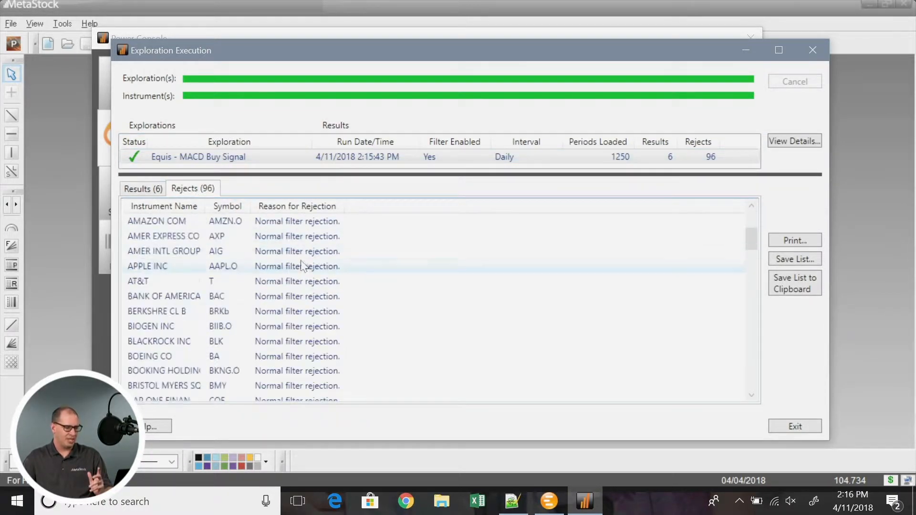
pyautogui.scroll(-2, 307, 222)
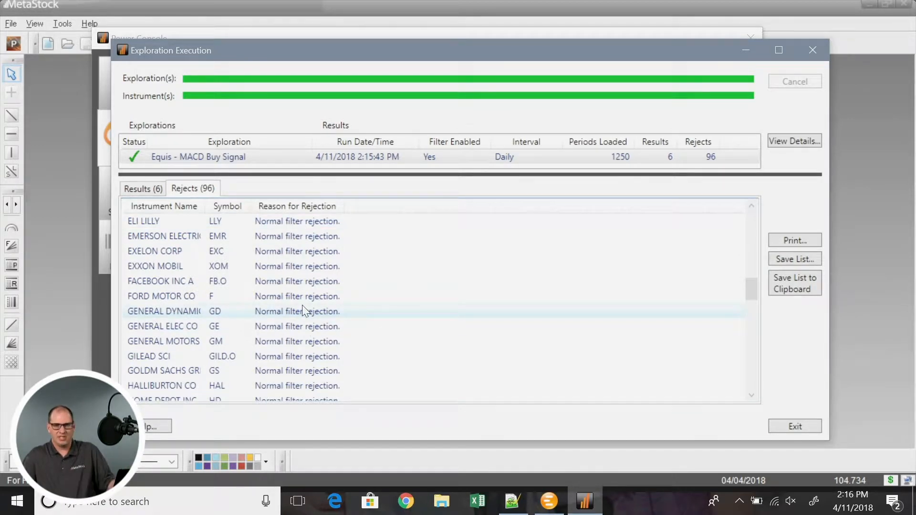
pyautogui.scroll(2, 307, 296)
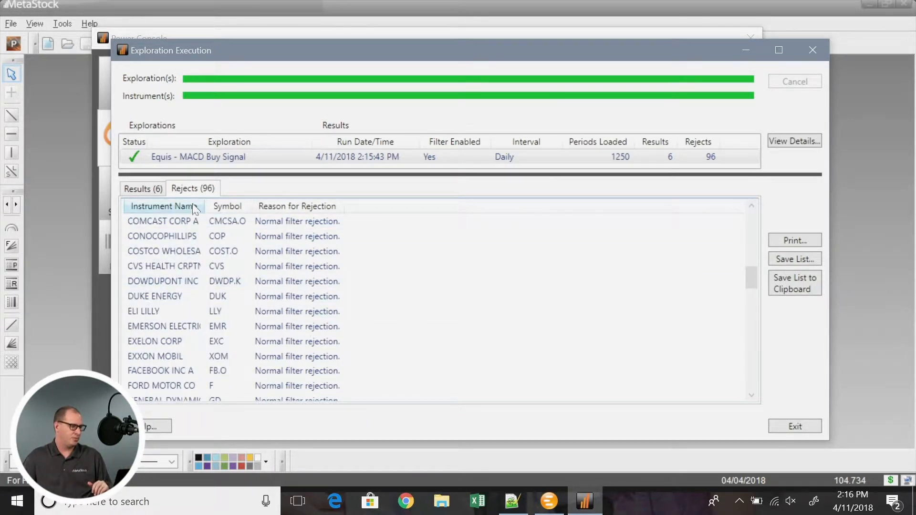
pyautogui.click(149, 189)
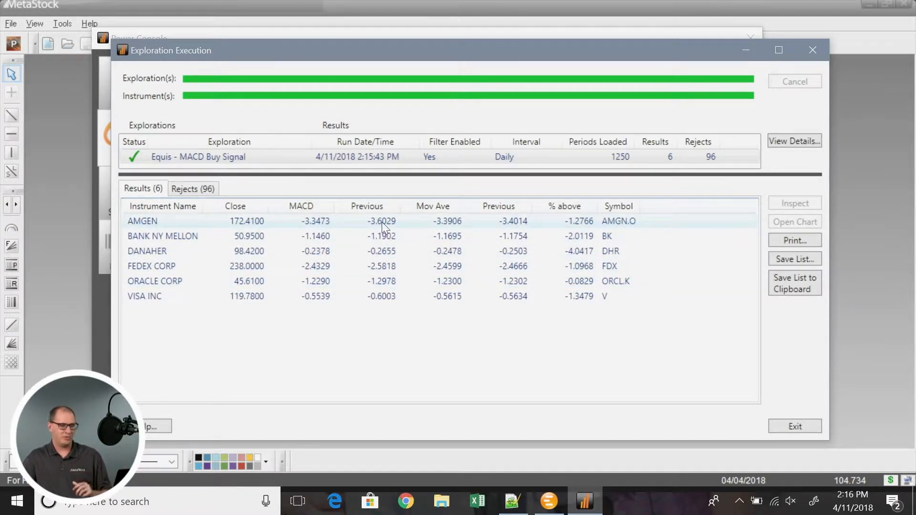
# - Open the AMGEN and BANK NY MELLON charts from the exploration results and view the chart behind the results window
pyautogui.click(367, 222)
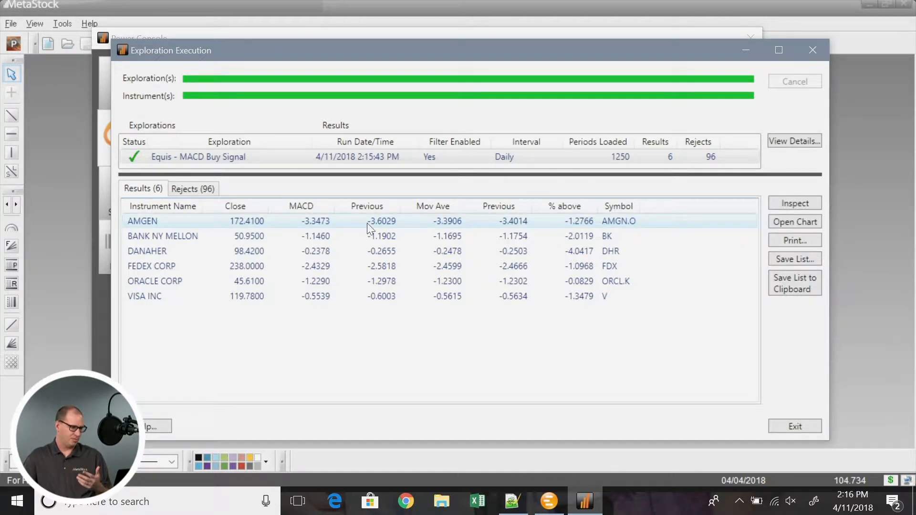
pyautogui.click(794, 222)
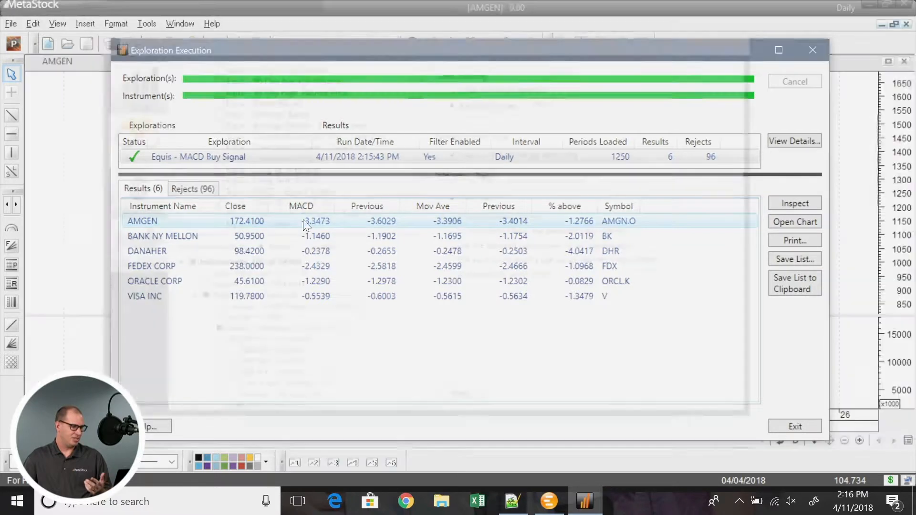
pyautogui.click(293, 236)
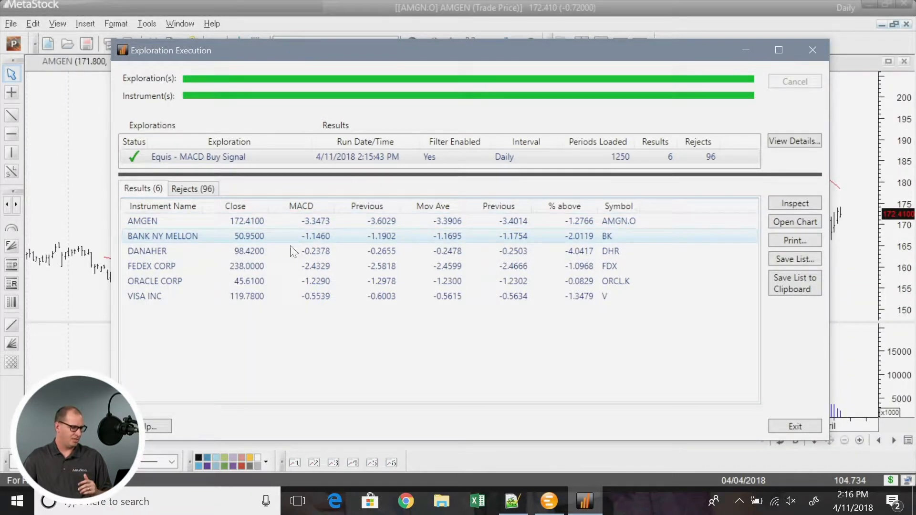
pyautogui.click(262, 252)
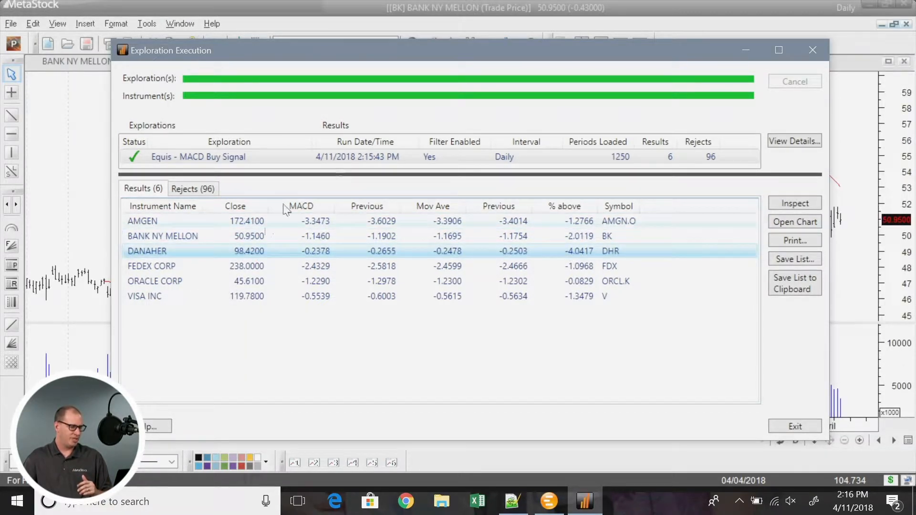
pyautogui.moveTo(450, 49); pyautogui.dragTo(681, 70)
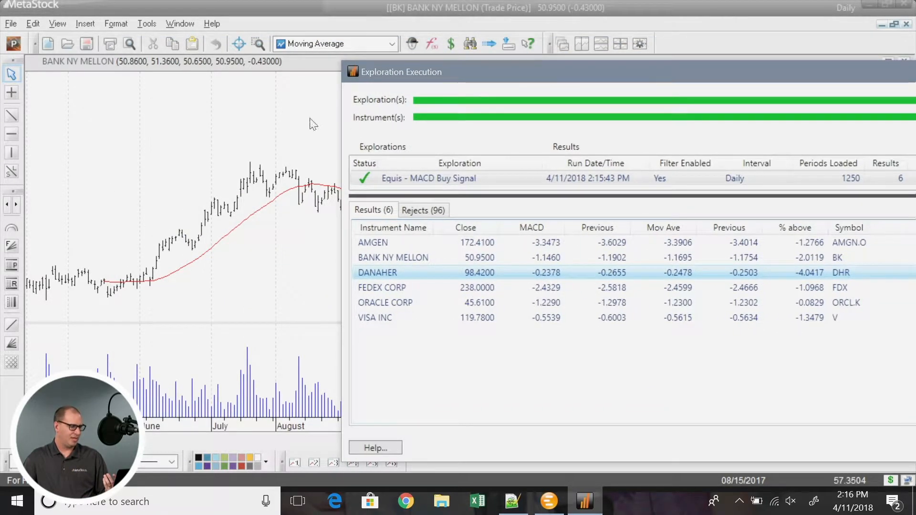
pyautogui.click(244, 121)
pyautogui.moveTo(502, 76); pyautogui.dragTo(315, 68)
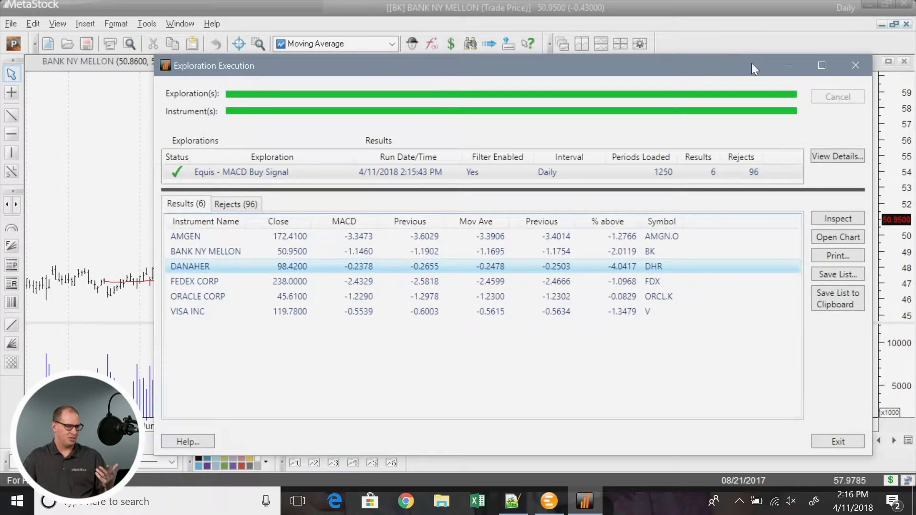
pyautogui.moveTo(760, 64); pyautogui.dragTo(733, 48)
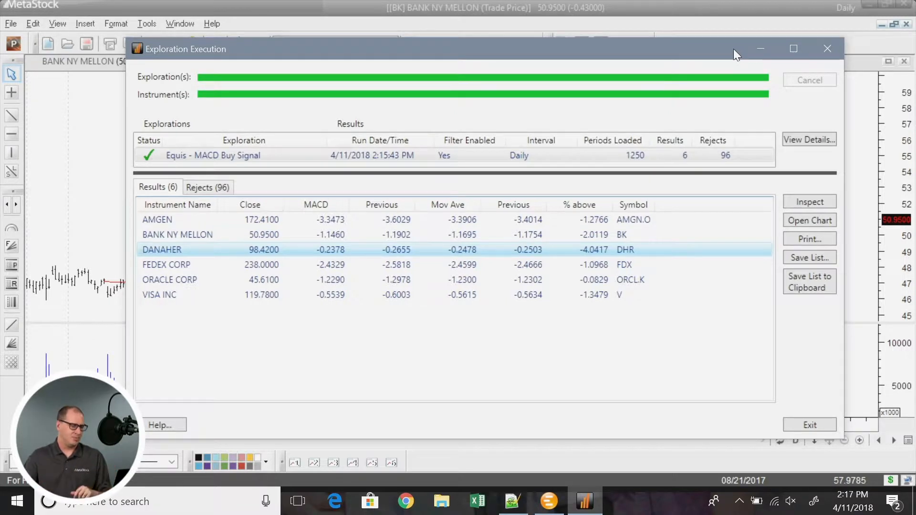
# - Open the FEDEX CORP chart from the exploration results and close the execution window
pyautogui.click(239, 266)
pyautogui.doubleClick(239, 265)
pyautogui.click(826, 47)
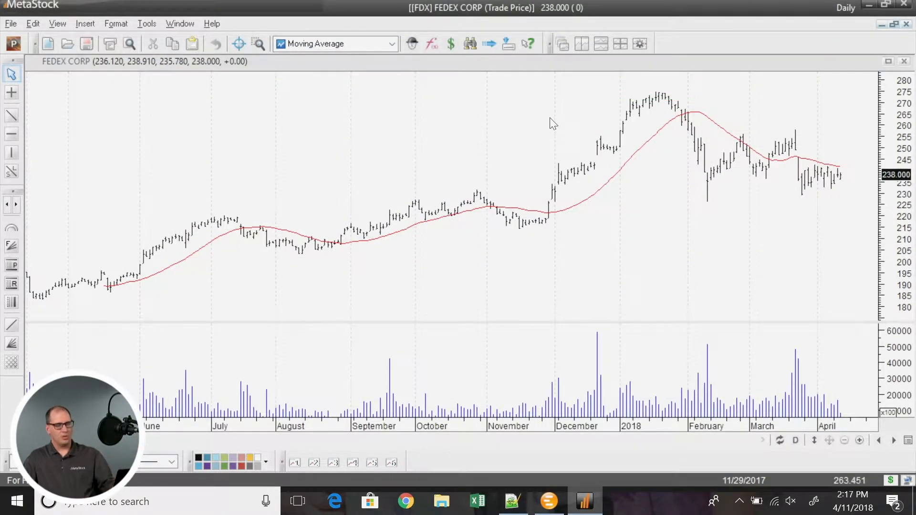
# - Add the MACD indicator with its default properties in a new inner window above the FEDEX CORP price plot
pyautogui.click(392, 44)
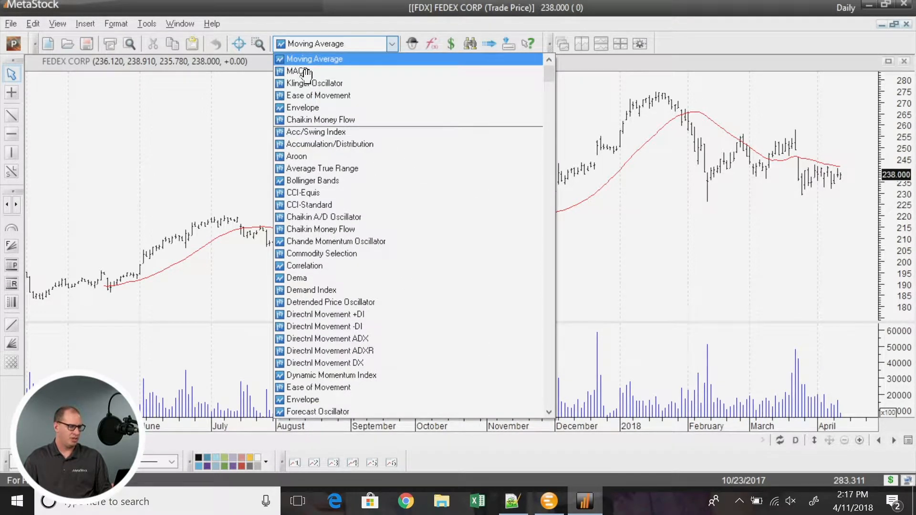
pyautogui.click(492, 71)
pyautogui.click(562, 211)
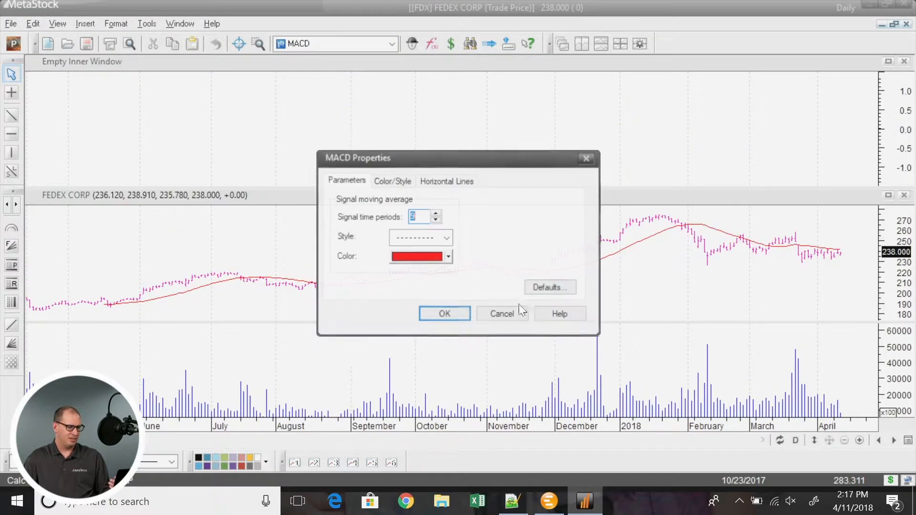
pyautogui.click(452, 321)
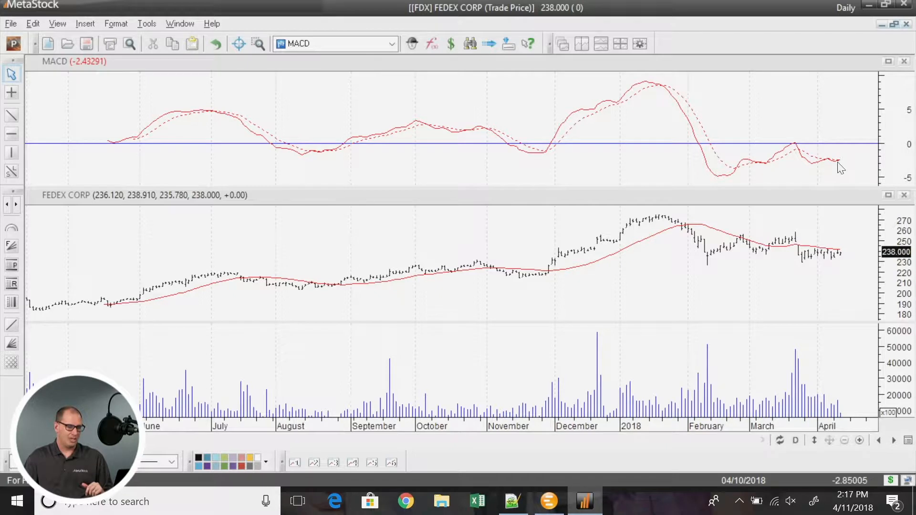
pyautogui.moveTo(837, 162)
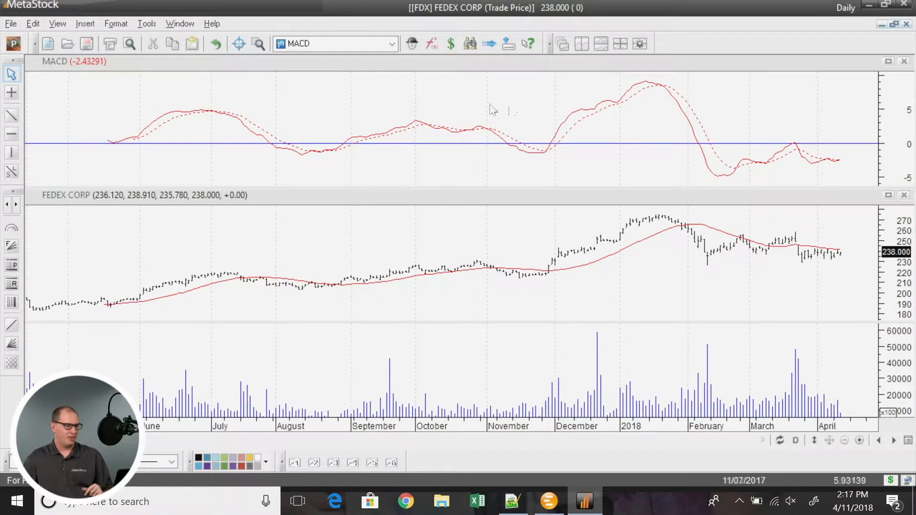
# - Close all open charts, open the Power Console's exploration page, and clear every selected exploration
pyautogui.click(6, 26)
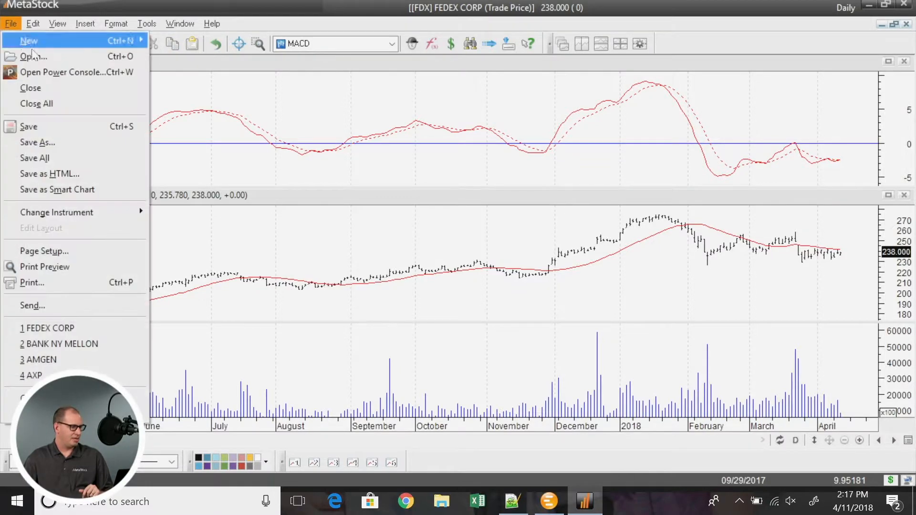
pyautogui.click(50, 104)
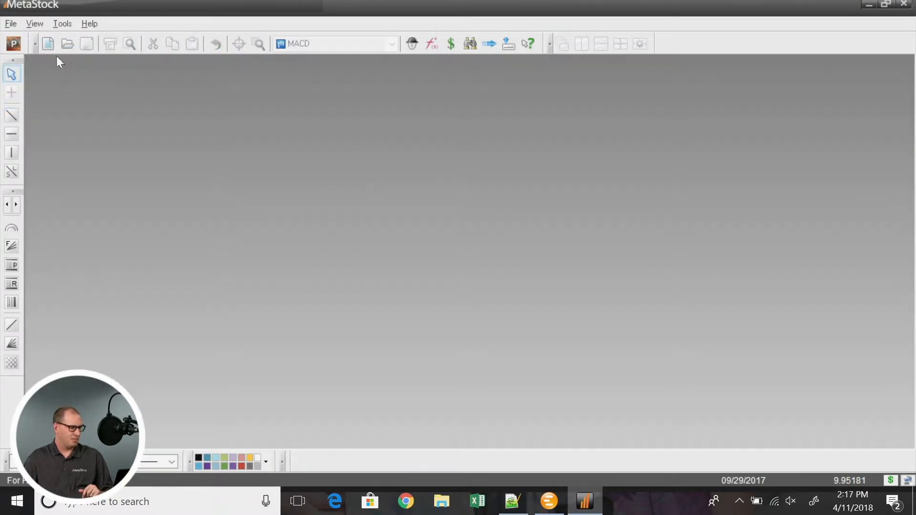
pyautogui.click(14, 44)
pyautogui.scroll(3, 260, 167)
pyautogui.scroll(5, 260, 166)
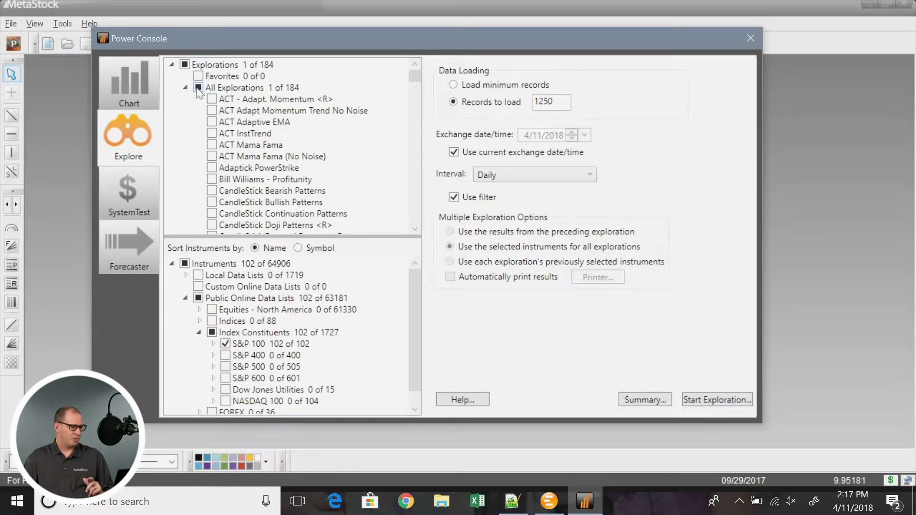
pyautogui.click(199, 89)
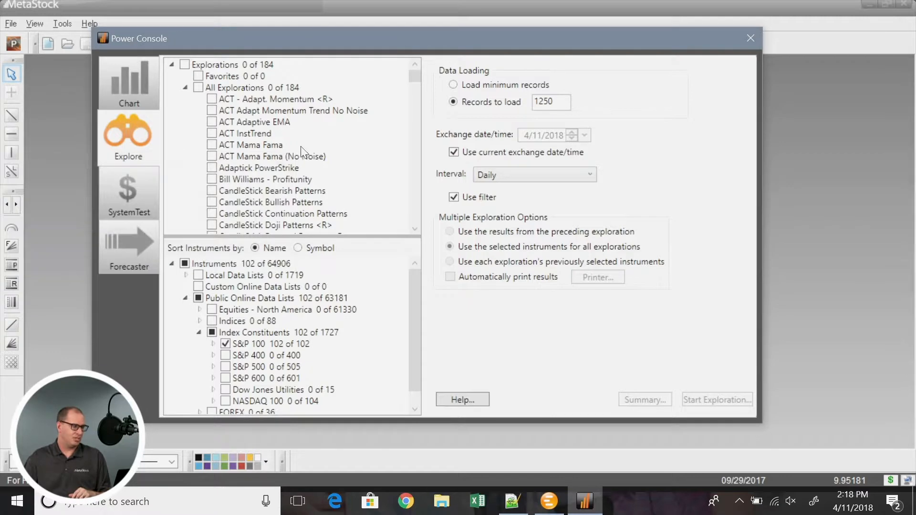
# - Run the Dave Landry Bowtie setups, Daylight Pullback setups, First Kiss after Daylight and Generic Pullback explorations on the S&P 100
pyautogui.scroll(-2, 300, 143)
pyautogui.scroll(-1, 324, 170)
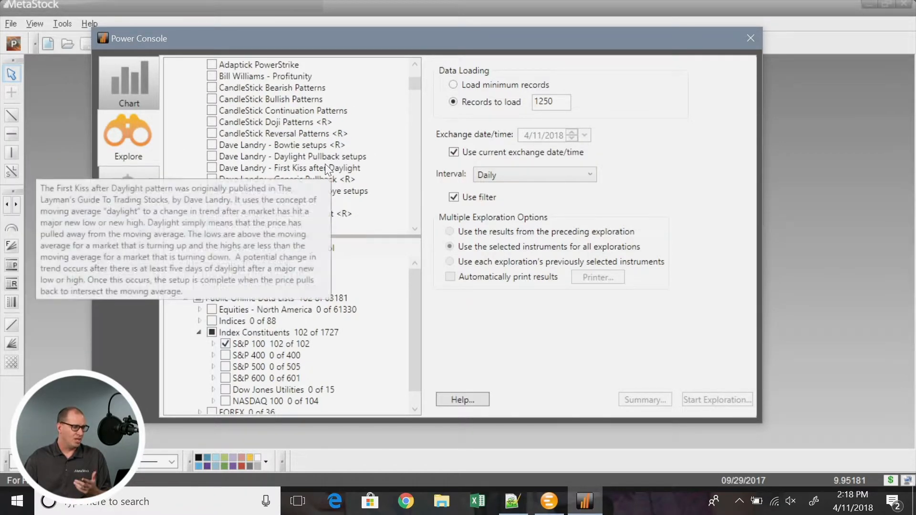
pyautogui.click(213, 145)
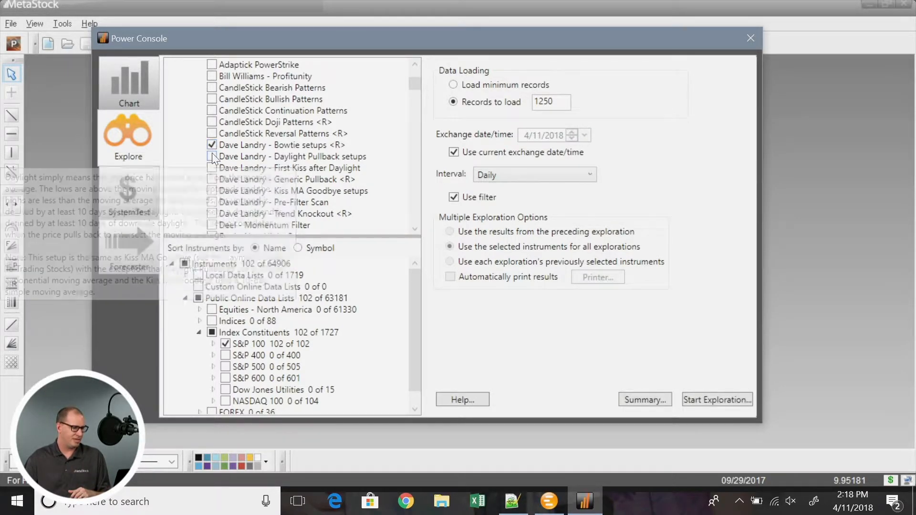
pyautogui.click(212, 157)
pyautogui.click(212, 168)
pyautogui.click(212, 179)
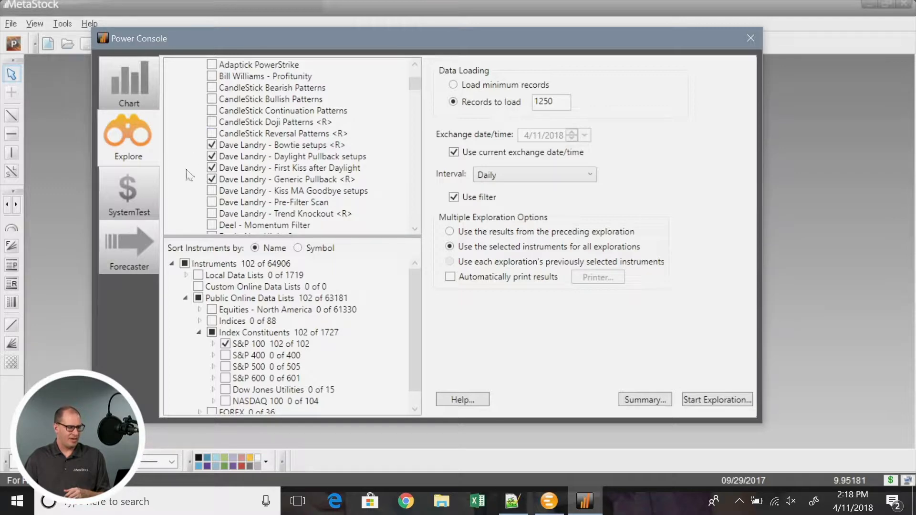
pyautogui.moveTo(312, 148)
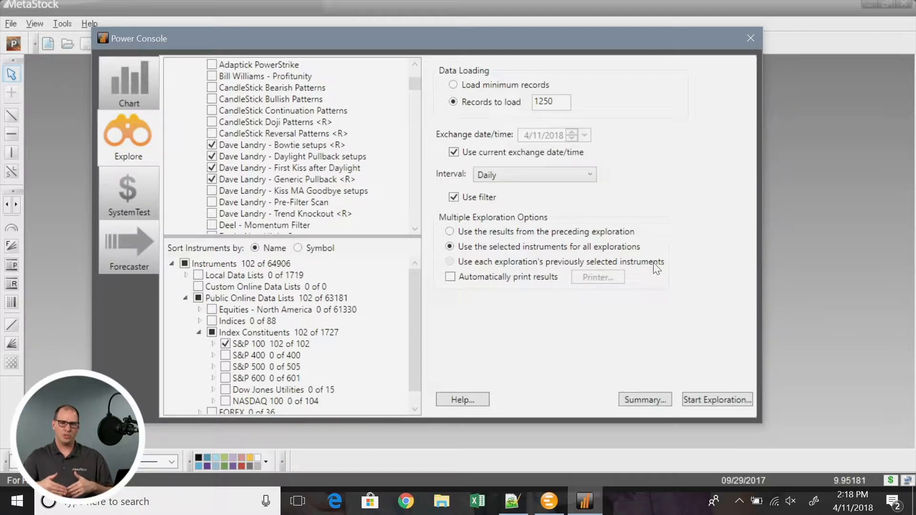
pyautogui.click(713, 399)
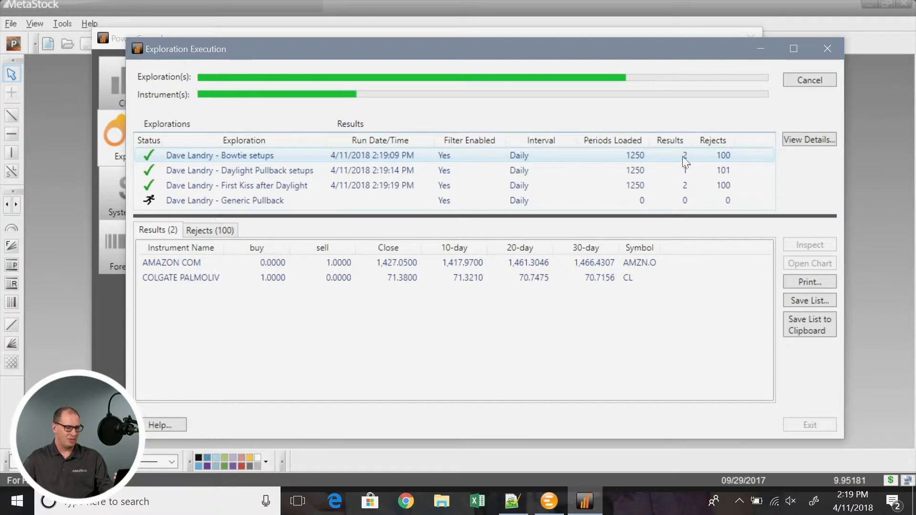
# - Compare the result lists of the Bowtie setups, Daylight Pullback setups and First Kiss after Daylight explorations
pyautogui.click(685, 170)
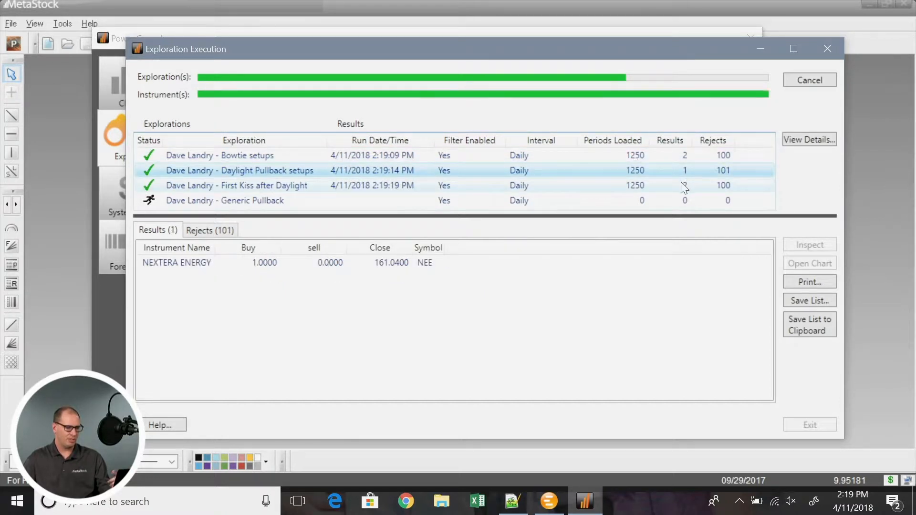
pyautogui.click(686, 184)
pyautogui.click(587, 171)
pyautogui.click(587, 158)
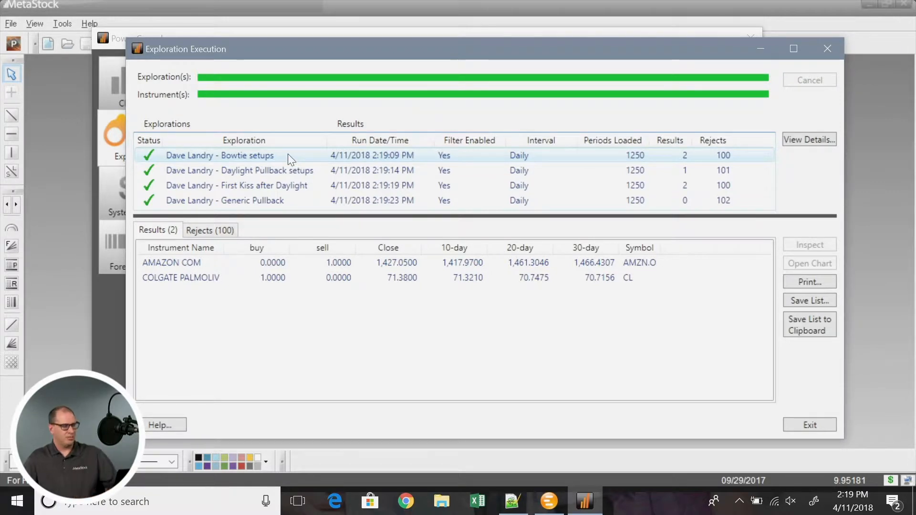
pyautogui.click(274, 168)
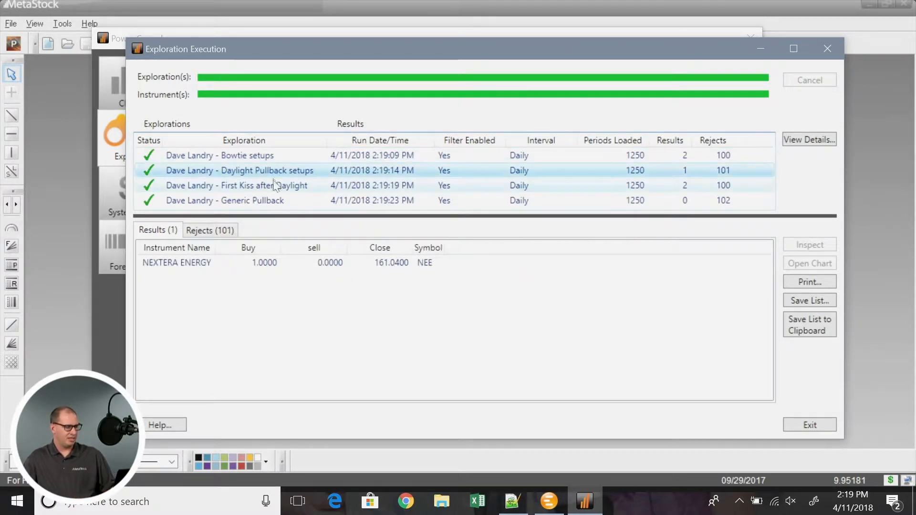
pyautogui.click(268, 186)
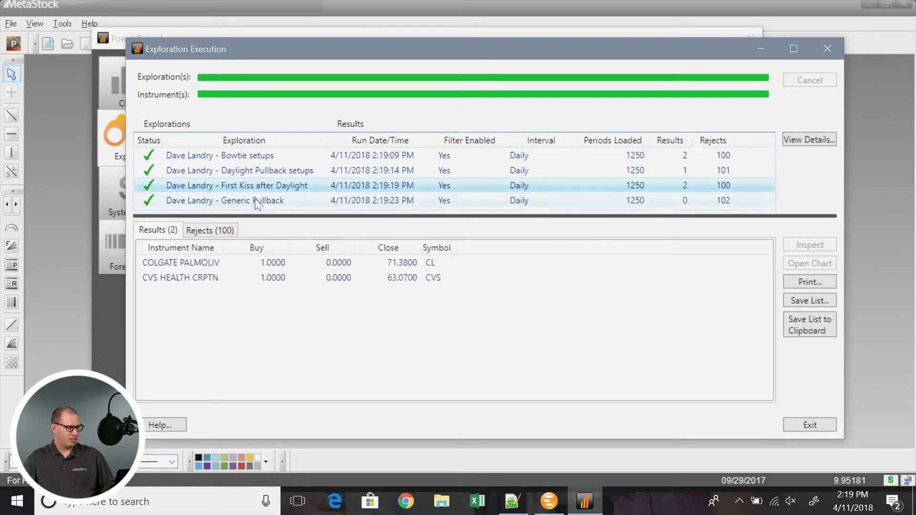
# - Open the COLGATE PALMOLIV chart from the First Kiss after Daylight results and exit the execution window
pyautogui.click(206, 268)
pyautogui.doubleClick(205, 267)
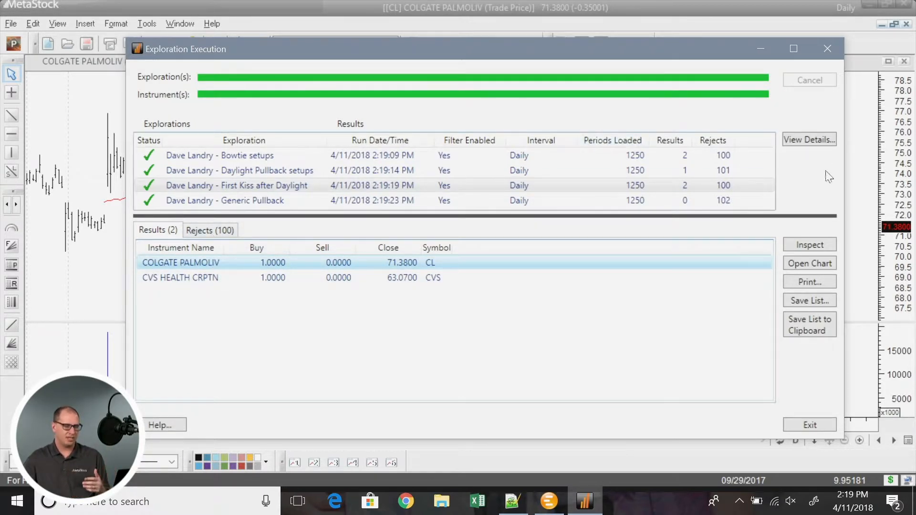
pyautogui.click(814, 425)
# - Close the COLGATE PALMOLIV chart, reopen the Power Console, and deselect all explorations
pyautogui.click(10, 23)
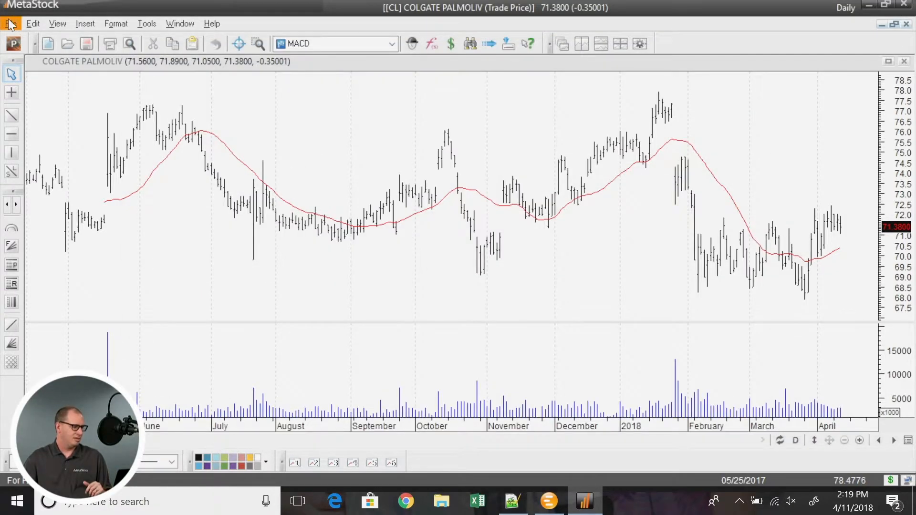
pyautogui.click(14, 45)
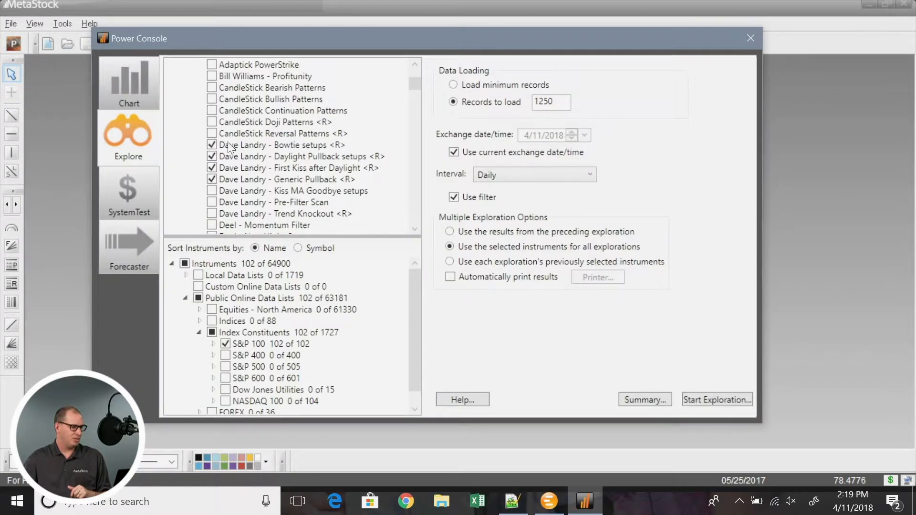
pyautogui.scroll(3, 232, 147)
pyautogui.click(199, 88)
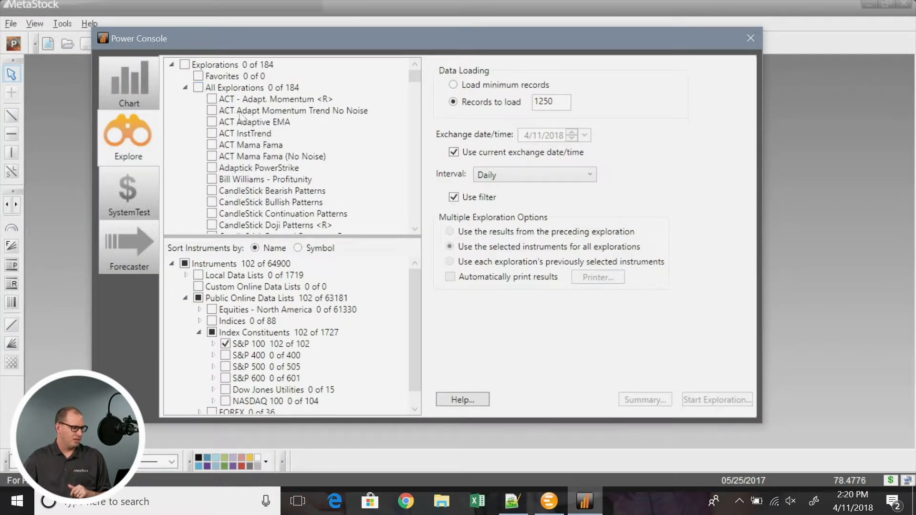
# - Select the Equis - MACD Buy Signal and Dave Landry - Bowtie setups explorations, using the results from the preceding exploration
pyautogui.scroll(-8, 262, 175)
pyautogui.scroll(-2, 263, 176)
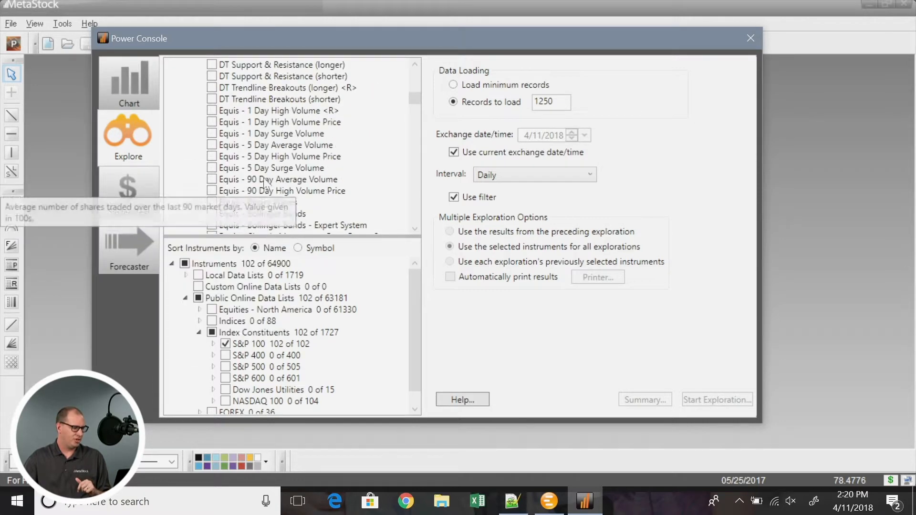
pyautogui.scroll(-2, 367, 203)
pyautogui.scroll(-1, 238, 221)
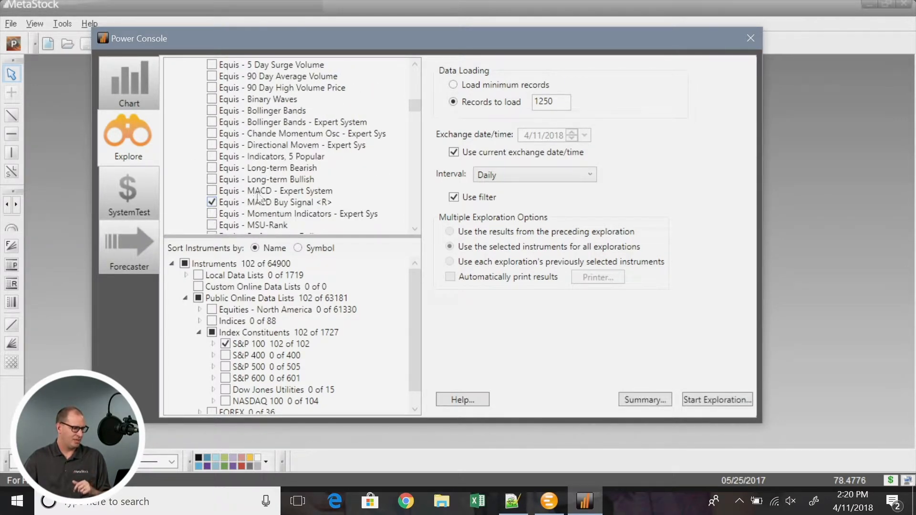
pyautogui.scroll(1, 322, 184)
pyautogui.scroll(5, 315, 158)
pyautogui.scroll(2, 309, 132)
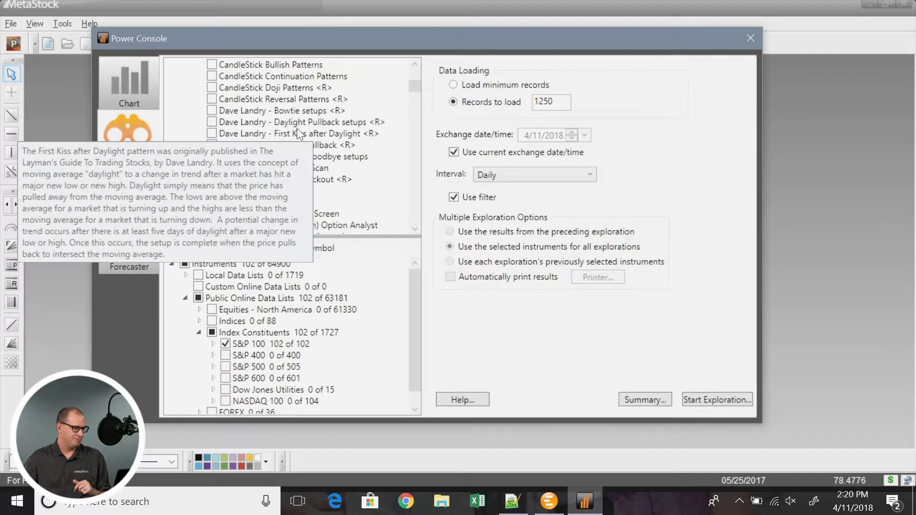
pyautogui.click(213, 111)
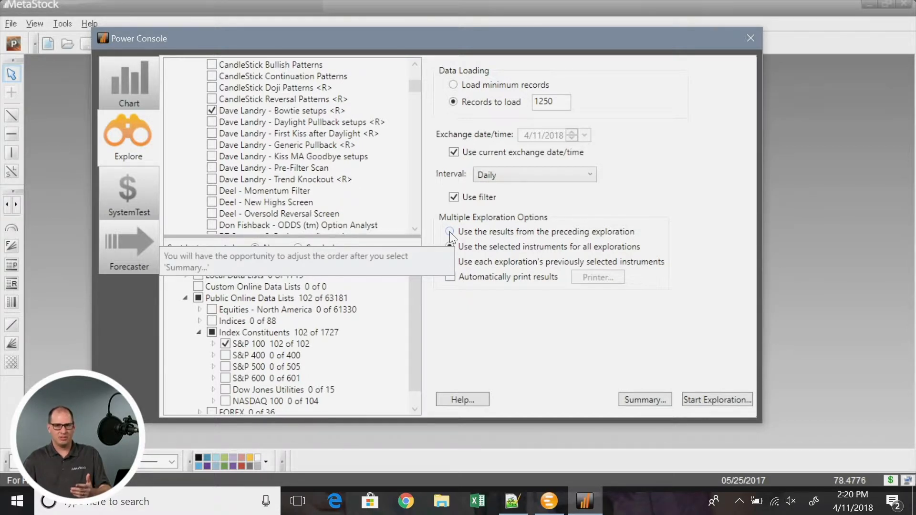
pyautogui.click(514, 235)
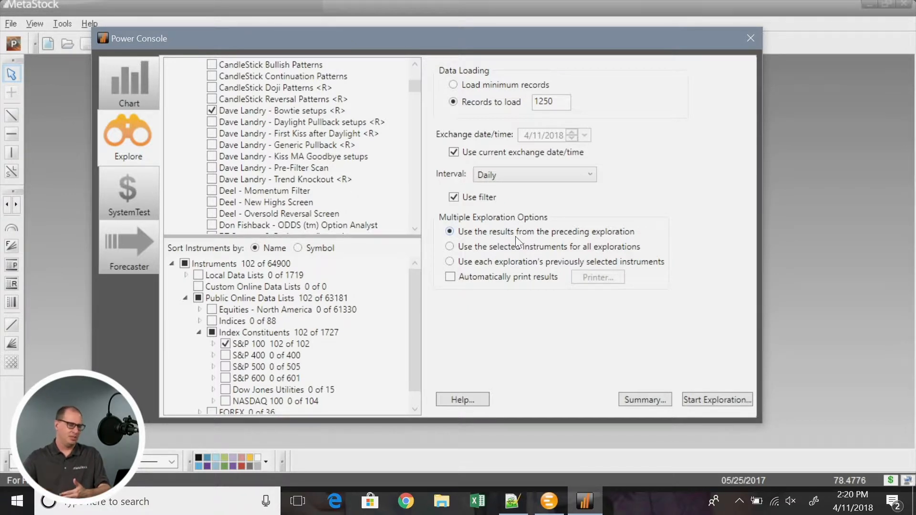
# - In the explorations summary, move Equis - MACD Buy Signal ahead of Dave Landry - Bowtie setups and start the explorations
pyautogui.click(646, 397)
pyautogui.click(458, 257)
pyautogui.click(456, 271)
pyautogui.click(441, 256)
pyautogui.click(446, 269)
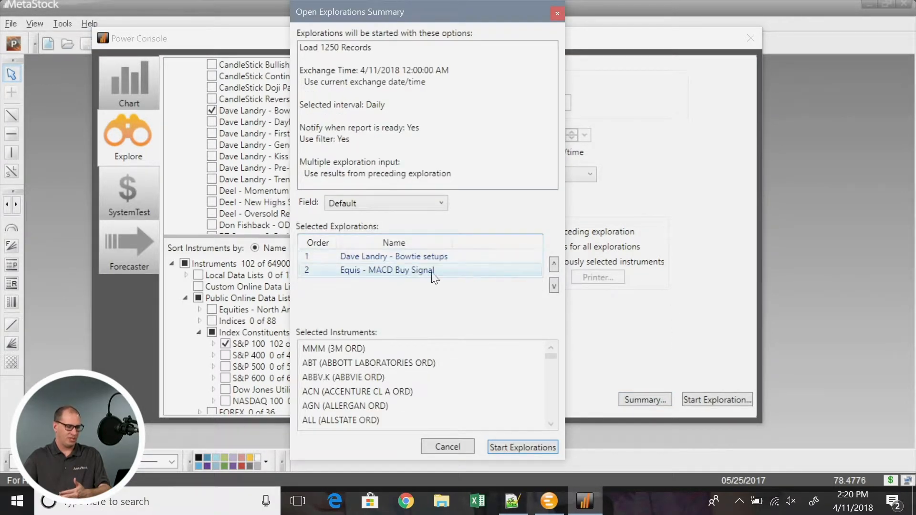
pyautogui.click(554, 264)
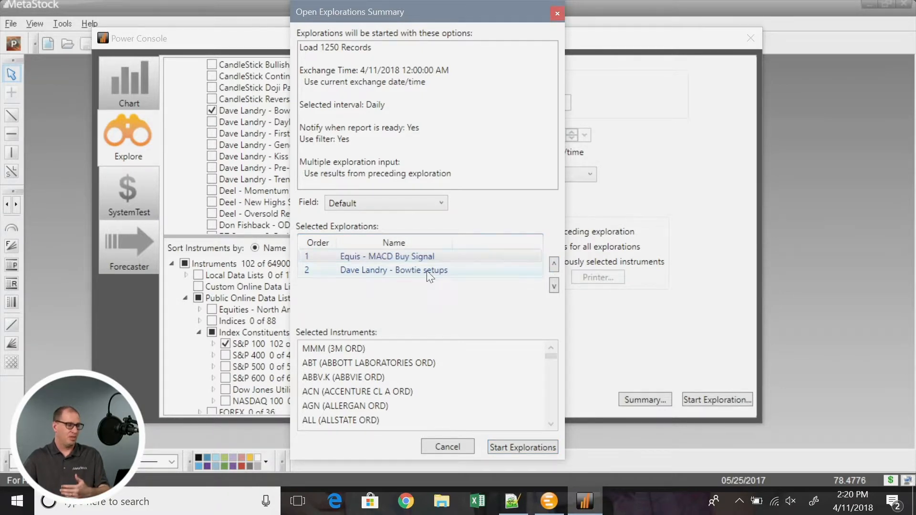
pyautogui.click(390, 256)
pyautogui.click(407, 273)
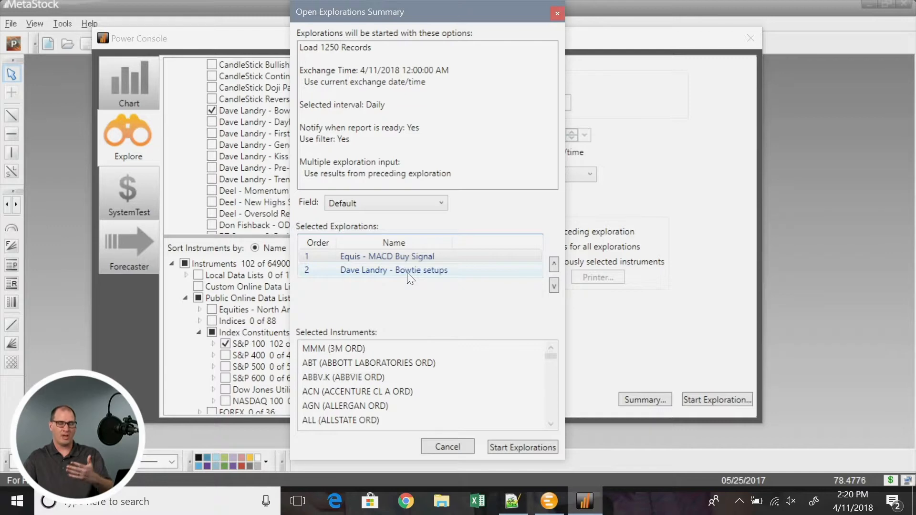
pyautogui.click(501, 449)
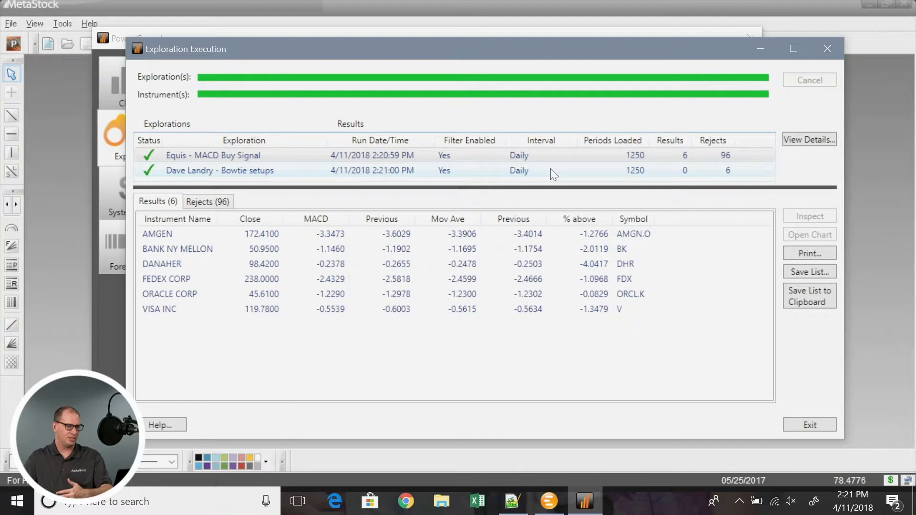
# - Compare the results of the MACD Buy Signal and Bowtie setups explorations, and exit the execution window
pyautogui.click(680, 157)
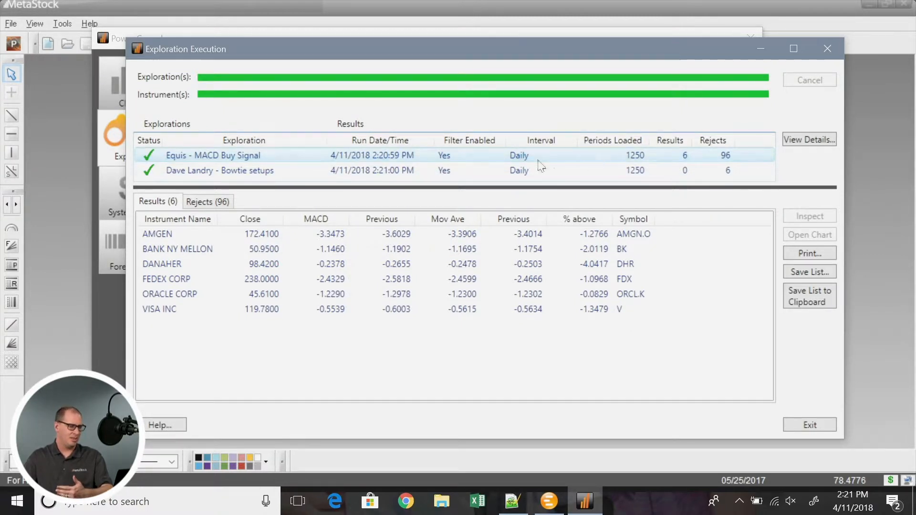
pyautogui.click(683, 172)
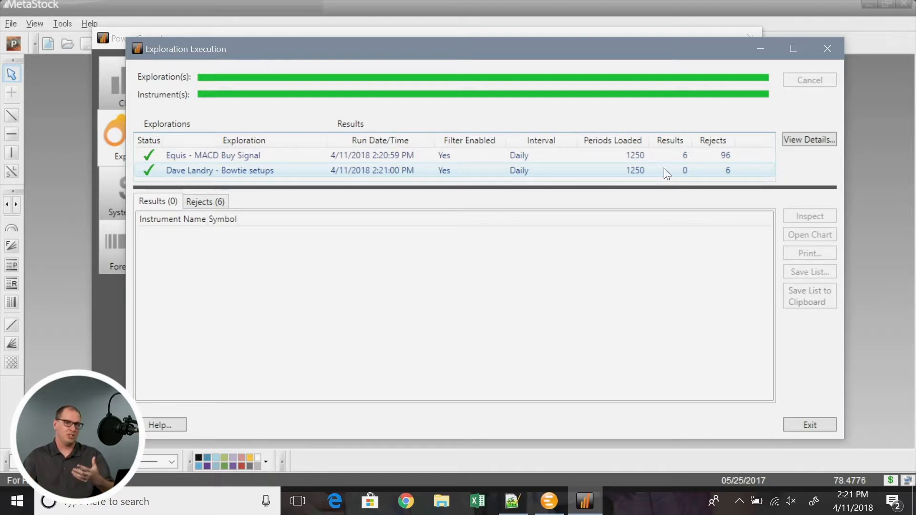
pyautogui.click(656, 155)
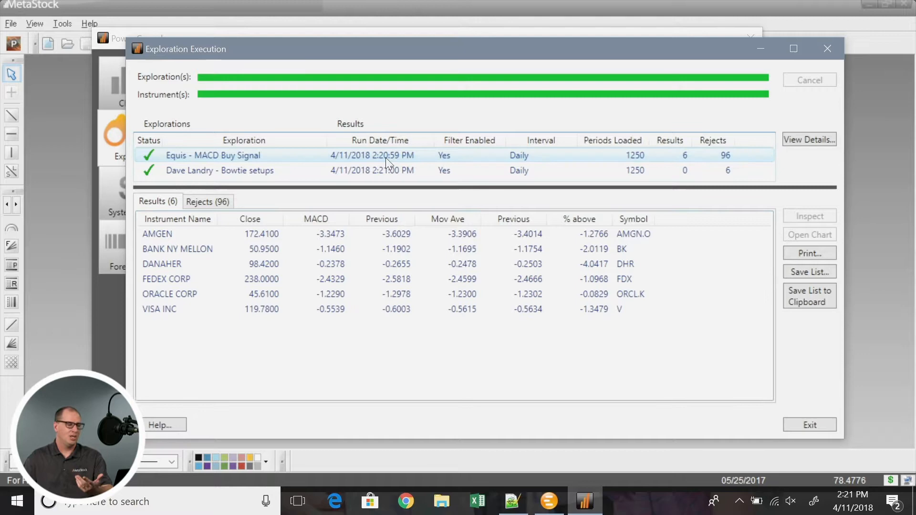
pyautogui.click(349, 170)
pyautogui.click(348, 161)
pyautogui.click(353, 170)
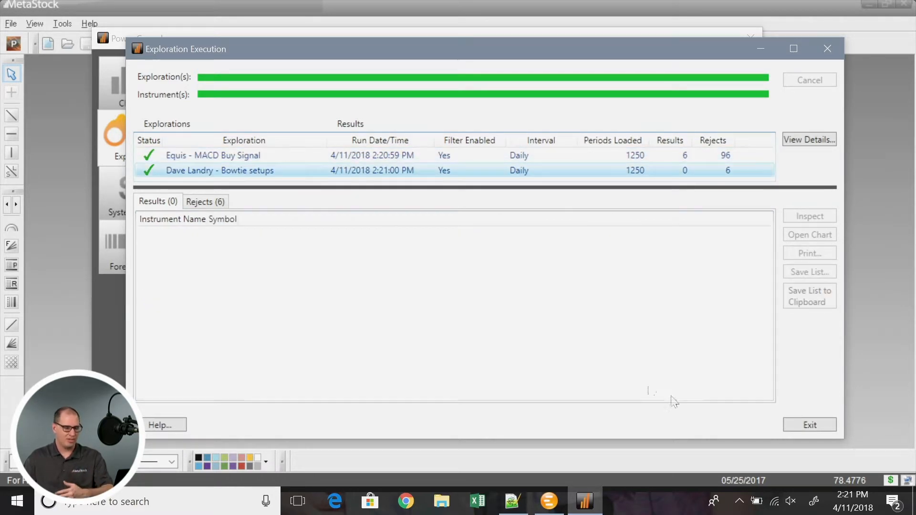
pyautogui.click(821, 428)
# - Replace the selected Bowtie setups and MACD Buy Signal explorations with Equis - Directional Movem - Expert Sys
pyautogui.scroll(1, 385, 167)
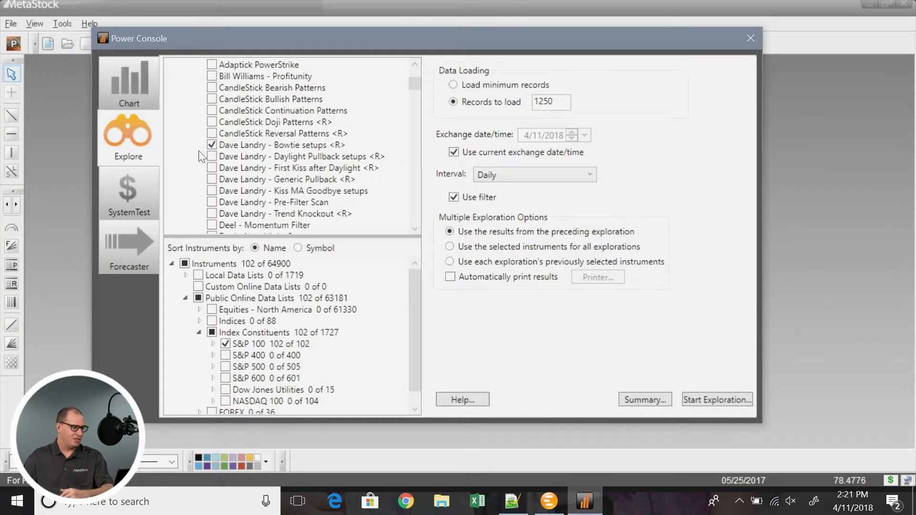
pyautogui.click(212, 145)
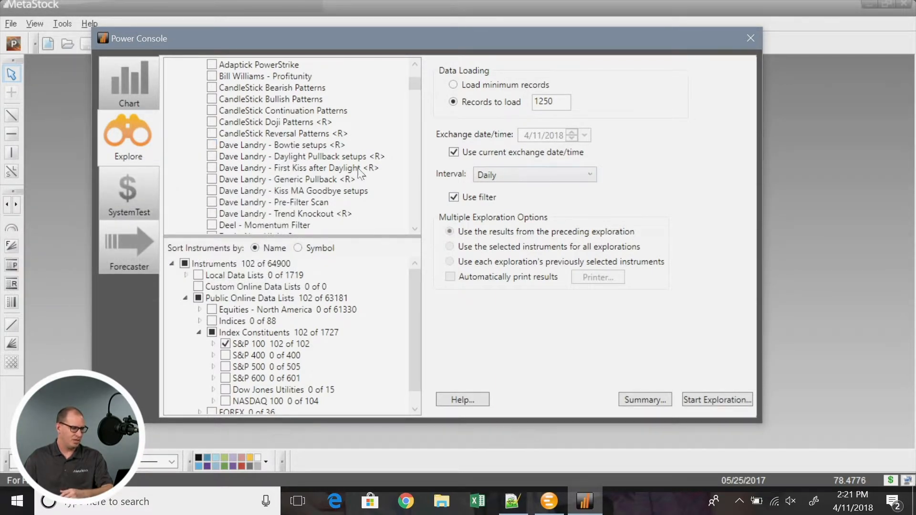
pyautogui.scroll(-10, 274, 196)
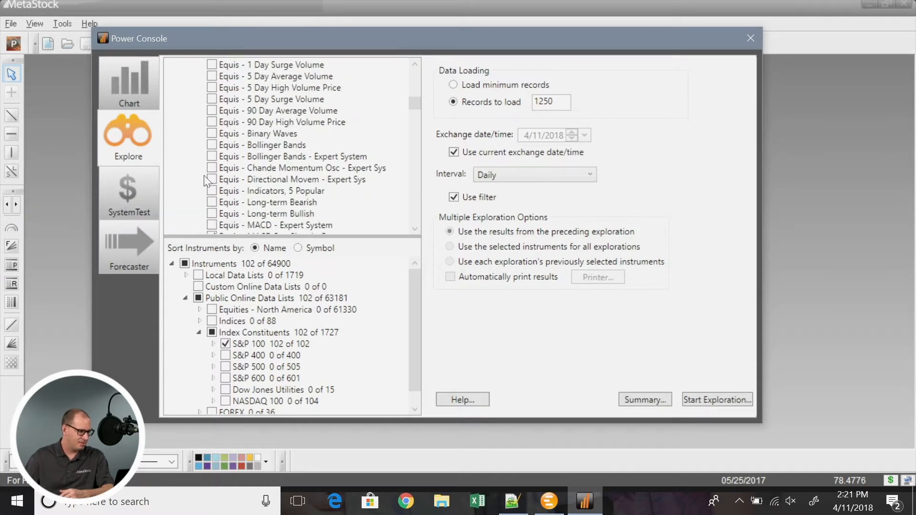
pyautogui.scroll(-1, 206, 183)
pyautogui.click(212, 200)
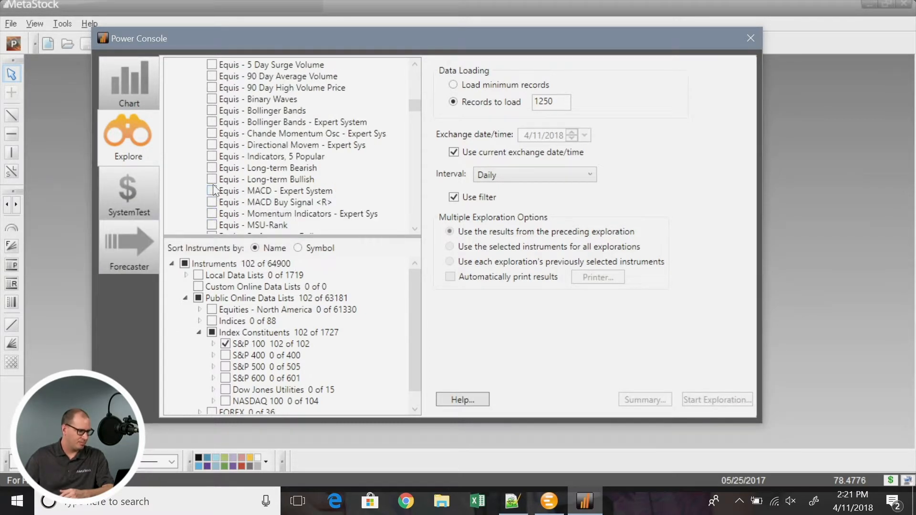
pyautogui.click(210, 145)
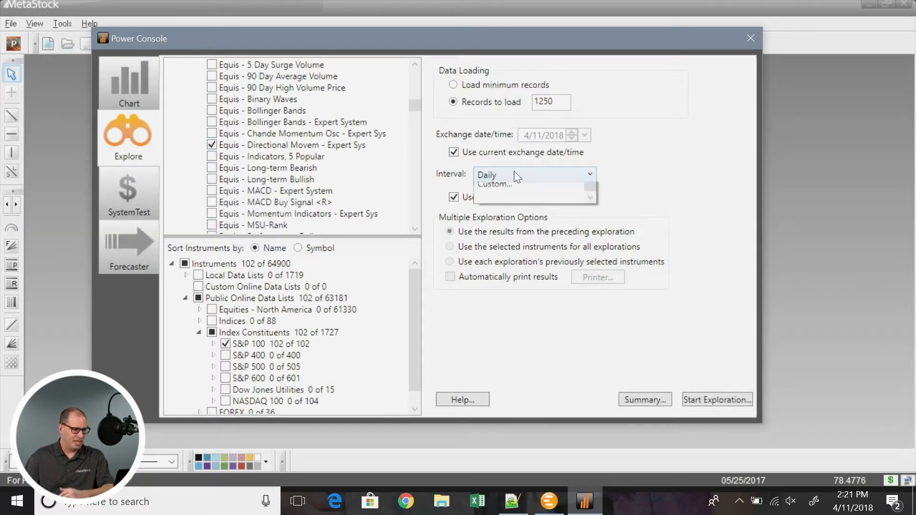
# - Set the interval to 30 Minutes and start the Equis - Directional Movem - Expert Sys exploration on the S&P 100
pyautogui.click(516, 177)
pyautogui.click(510, 217)
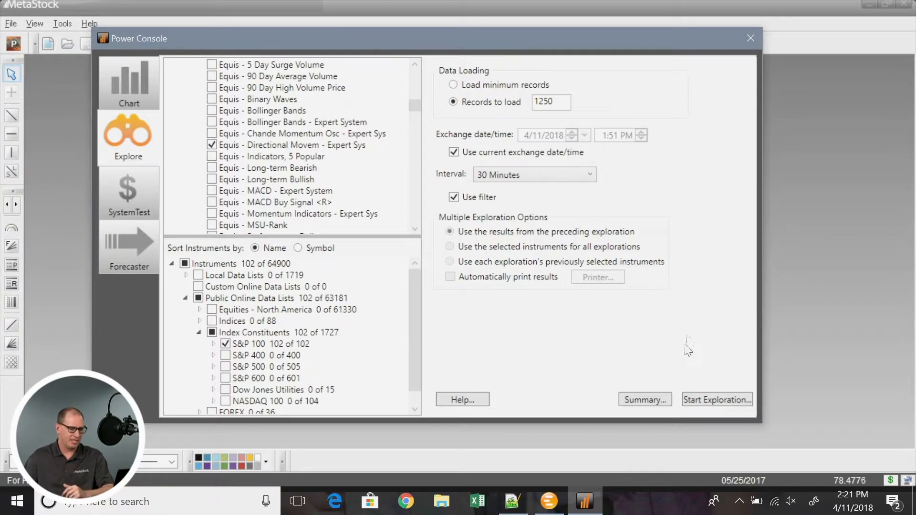
pyautogui.click(696, 402)
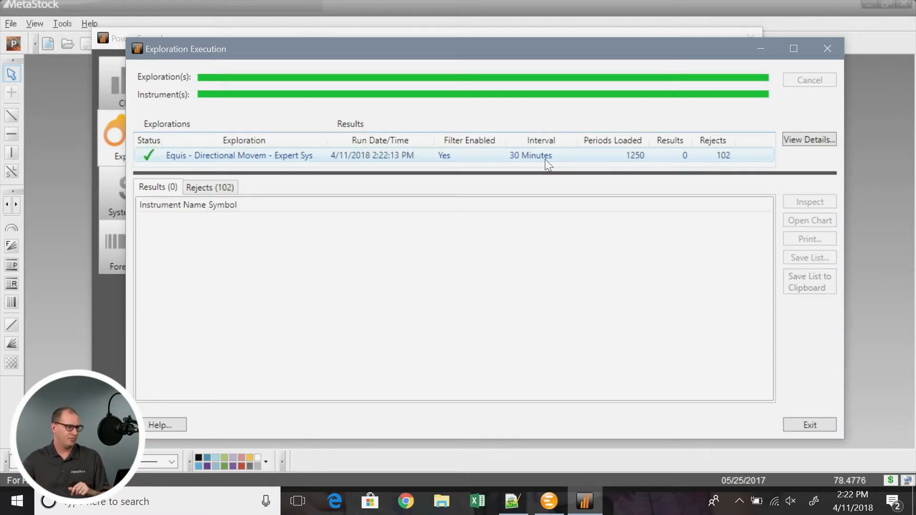
# - Check the rejects and results of the Directional Movem exploration, and exit the execution window
pyautogui.click(232, 187)
pyautogui.click(157, 187)
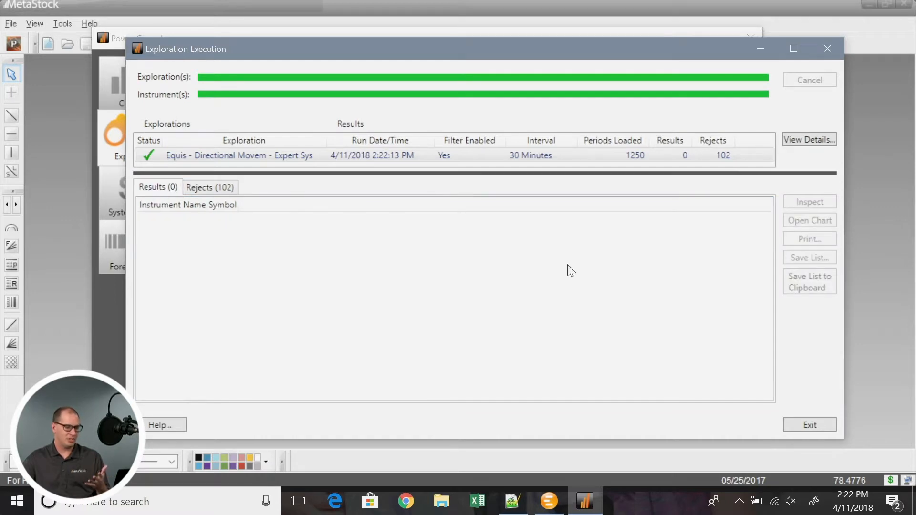
pyautogui.click(810, 425)
# - Open the reports of all explorations and sort them by run date/time, newest first
pyautogui.scroll(6, 262, 148)
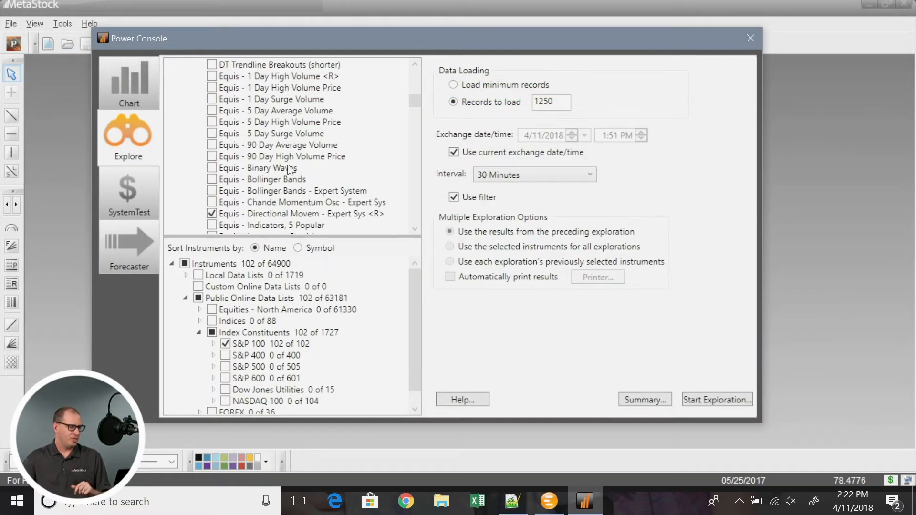
pyautogui.scroll(2, 262, 148)
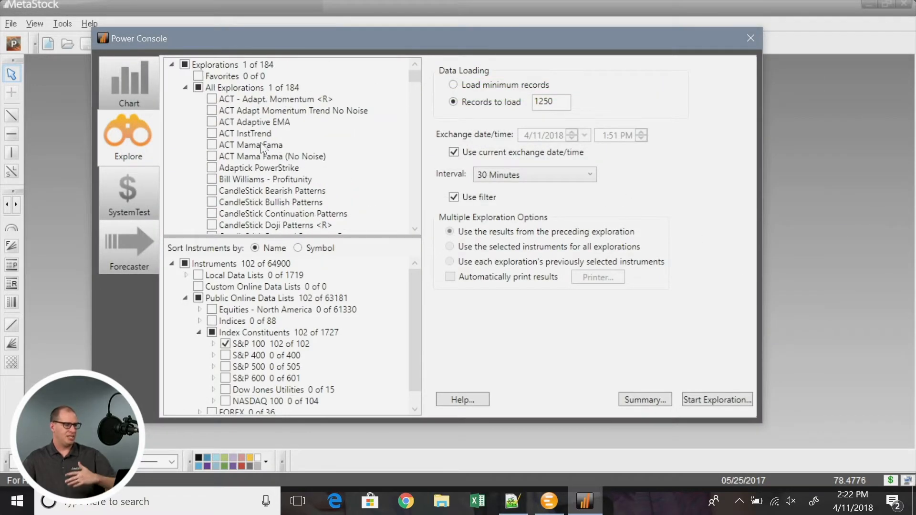
pyautogui.rightClick(222, 64)
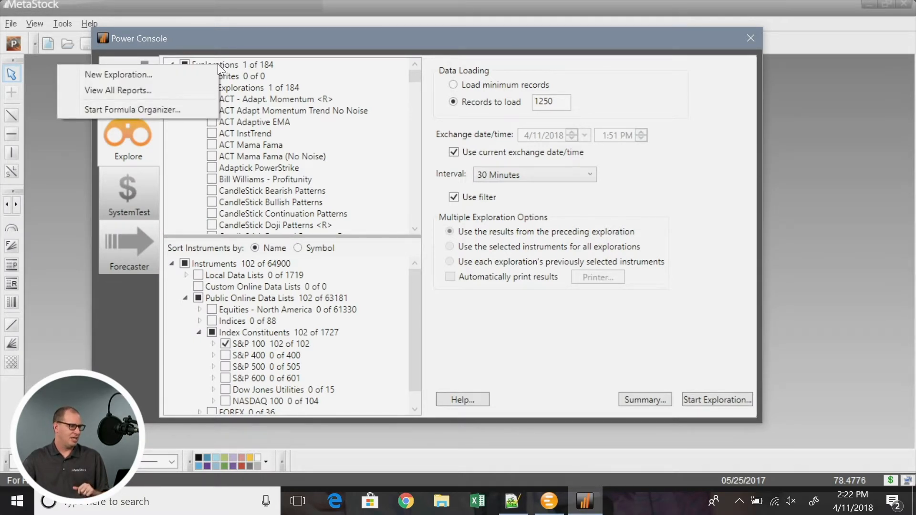
pyautogui.click(181, 93)
pyautogui.moveTo(350, 58); pyautogui.dragTo(540, 28)
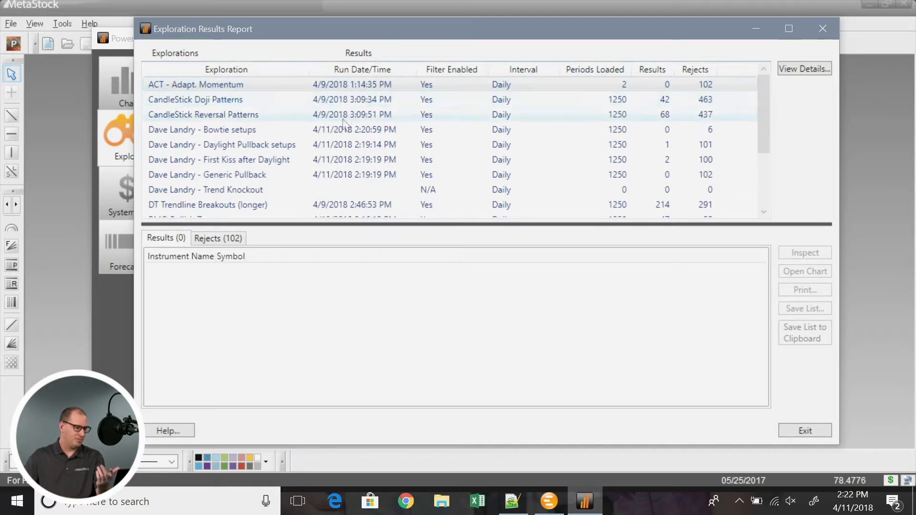
pyautogui.scroll(-1, 341, 159)
pyautogui.scroll(-1, 339, 160)
pyautogui.scroll(2, 339, 157)
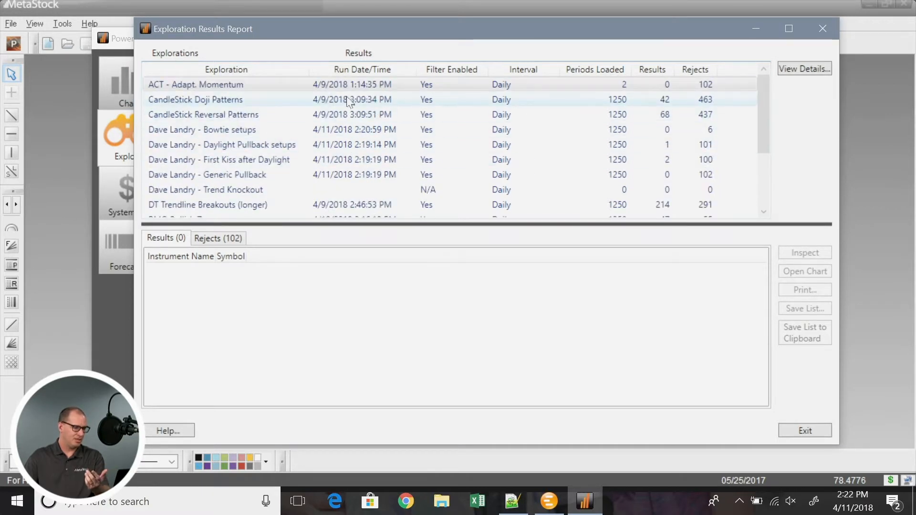
pyautogui.click(340, 67)
pyautogui.click(340, 67)
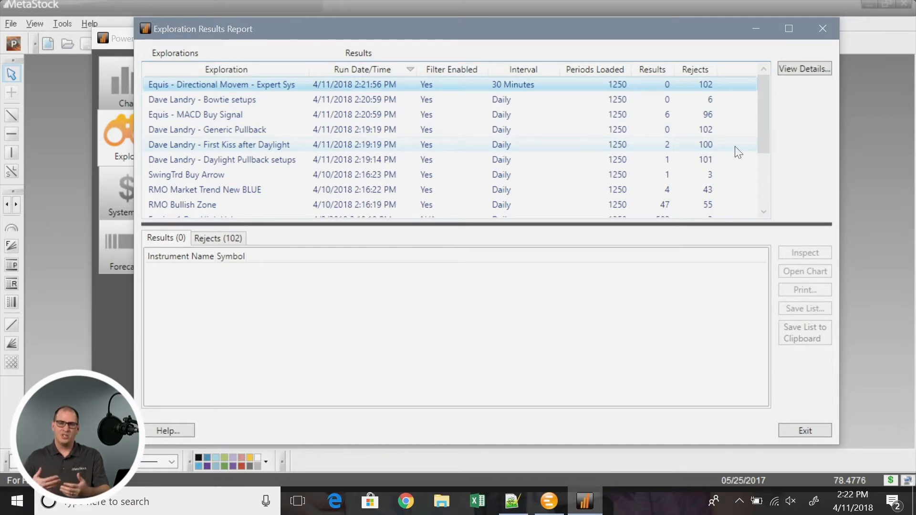
# - Review the stored results of DT Trendline Breakouts (longer), CandleStick Doji Patterns and Equis - 1 Day High Volume, and close the report
pyautogui.scroll(-2, 692, 153)
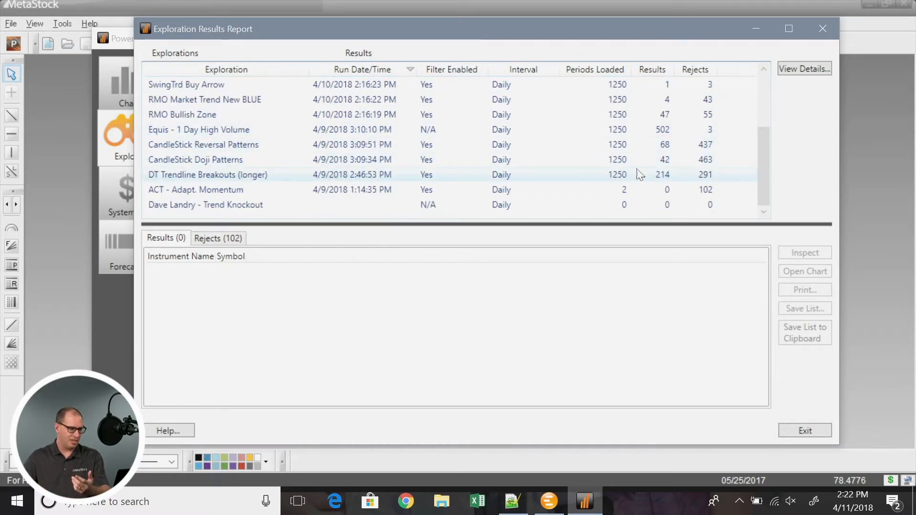
pyautogui.click(640, 175)
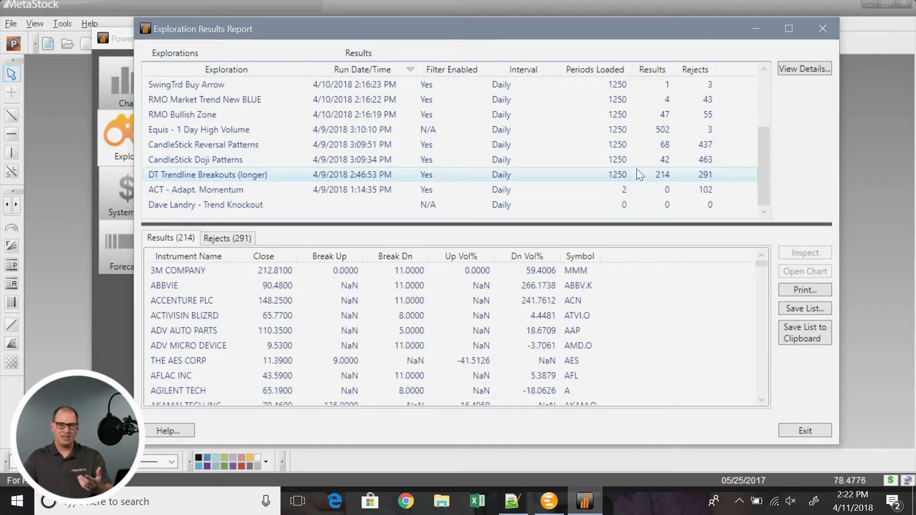
pyautogui.click(603, 165)
pyautogui.click(600, 138)
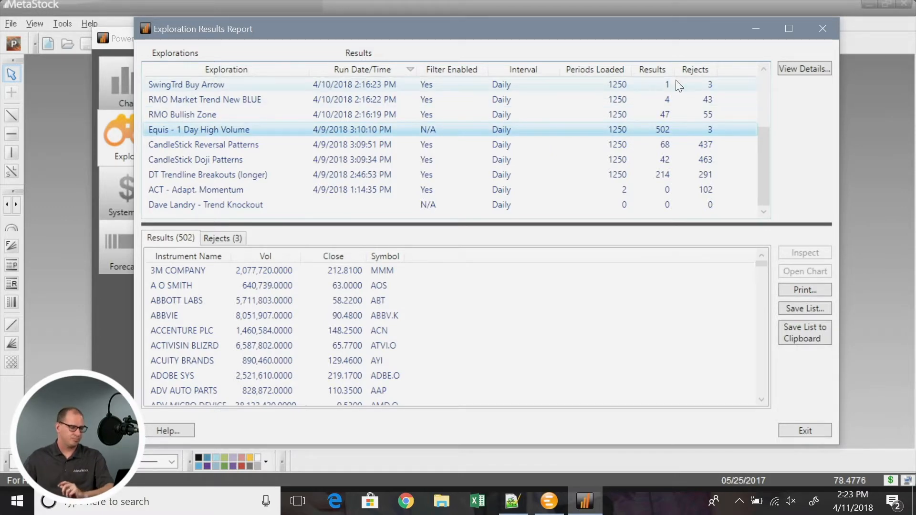
pyautogui.scroll(2, 760, 92)
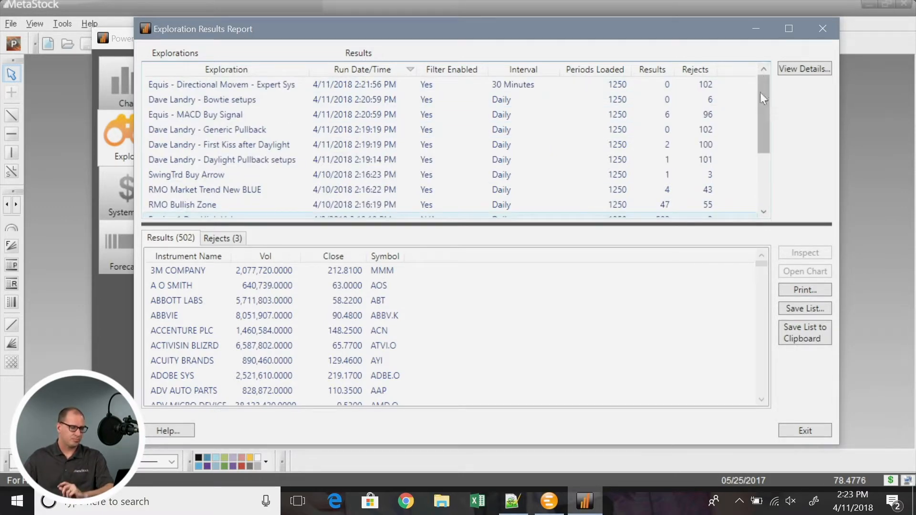
pyautogui.click(829, 30)
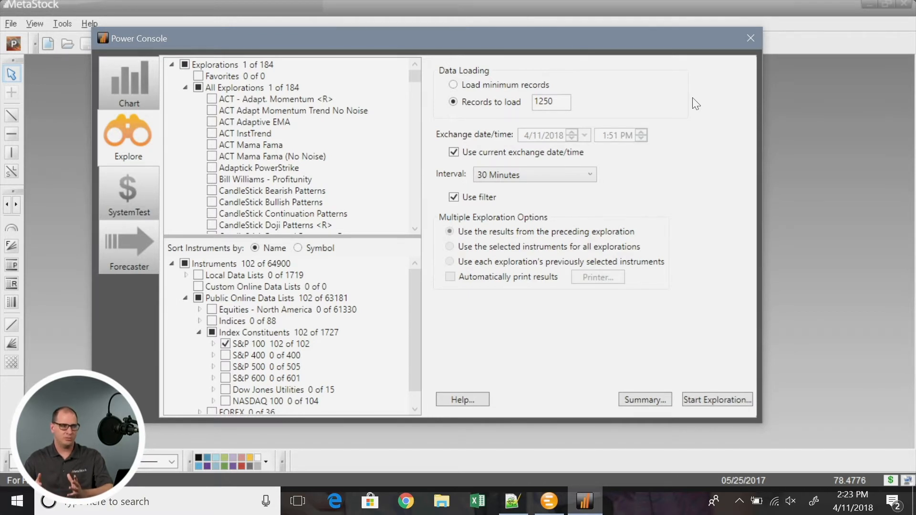
# - Clear the selected explorations and add CandleStick Bearish Patterns, CandleStick Bullish Patterns and CandleStick Doji Patterns to Favorites
pyautogui.click(198, 88)
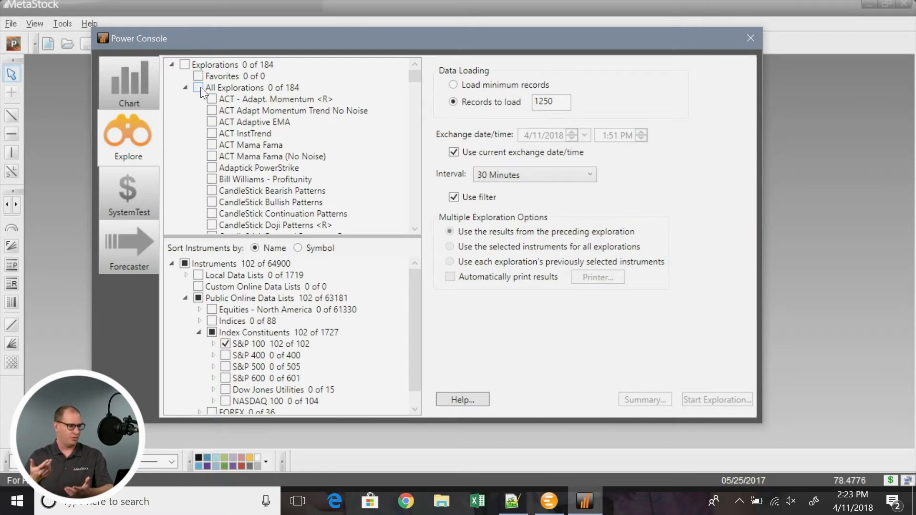
pyautogui.scroll(-1, 260, 186)
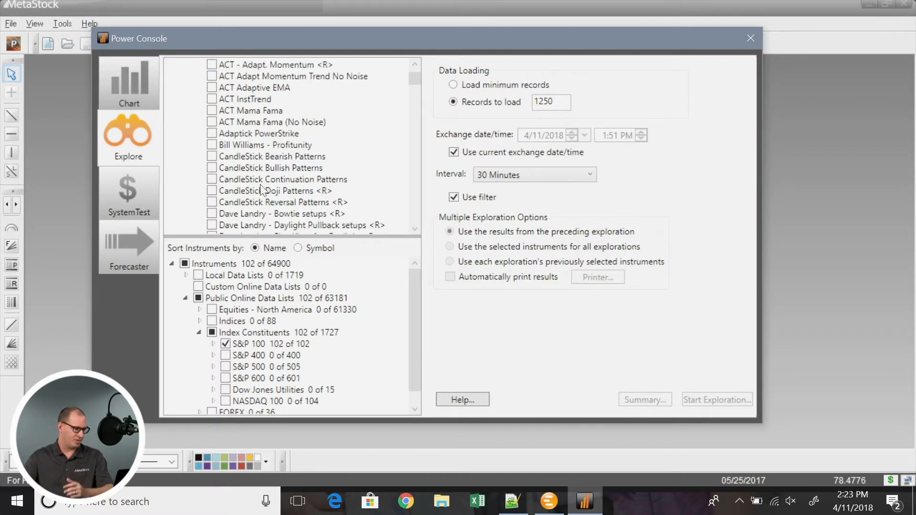
pyautogui.rightClick(228, 160)
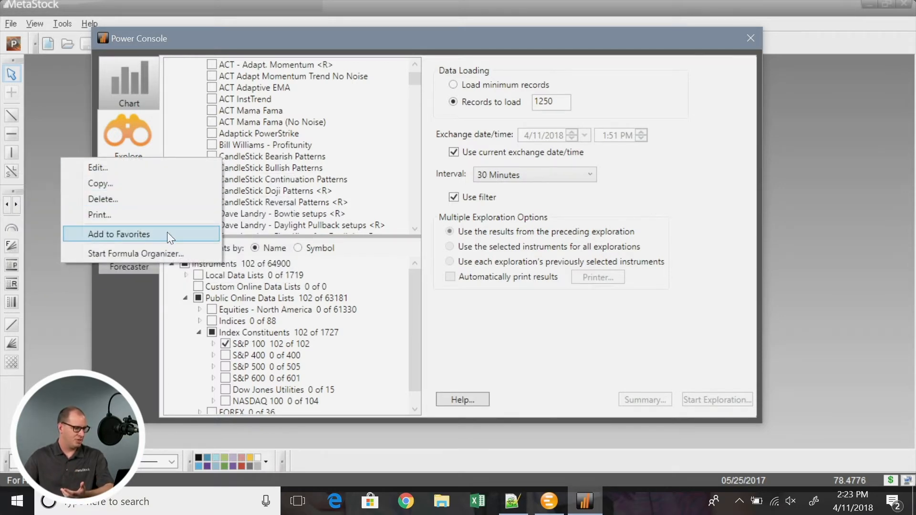
pyautogui.scroll(1, 253, 186)
pyautogui.rightClick(252, 180)
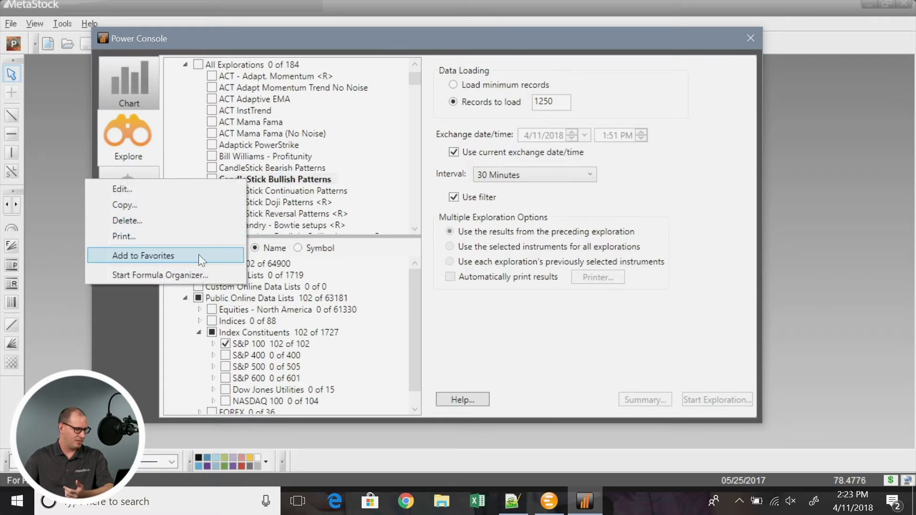
pyautogui.scroll(1, 269, 207)
pyautogui.rightClick(270, 214)
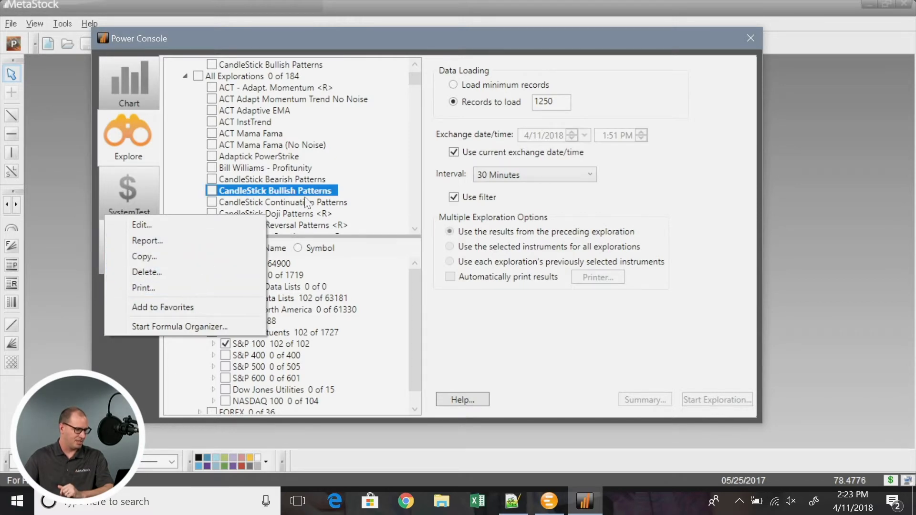
pyautogui.click(197, 306)
pyautogui.rightClick(284, 221)
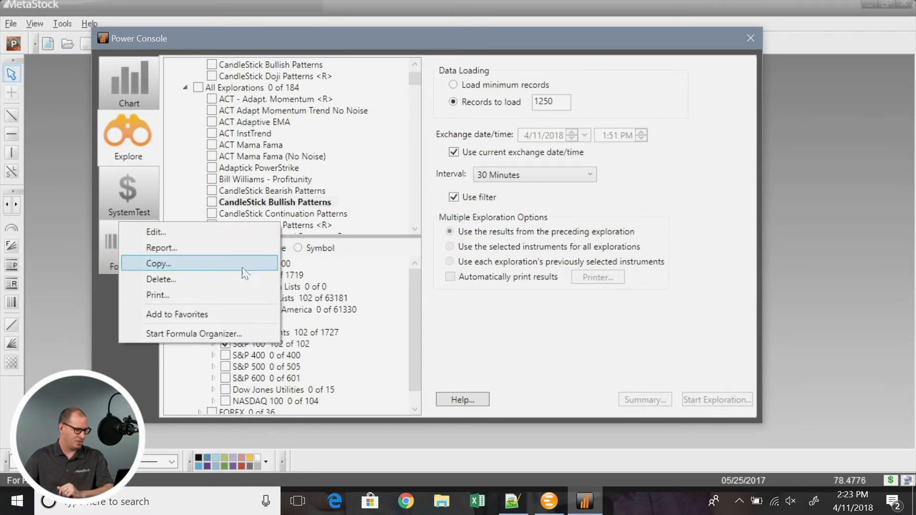
pyautogui.click(356, 184)
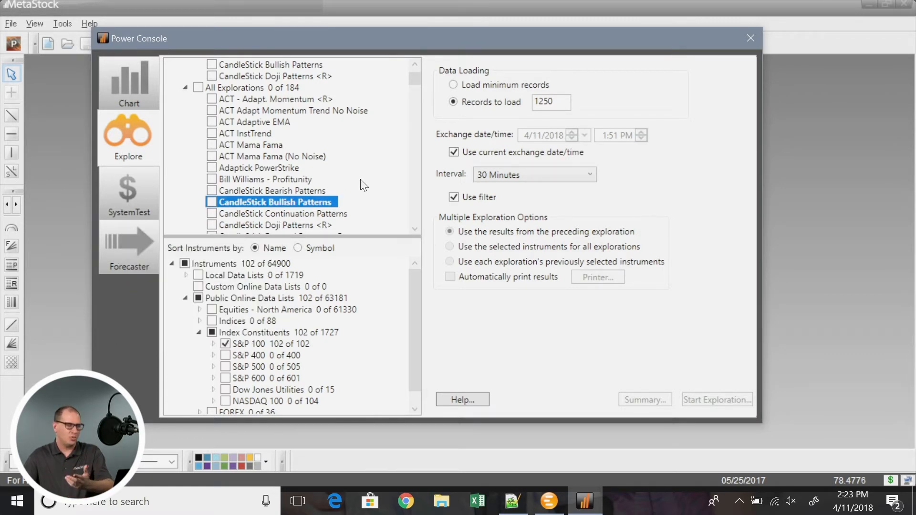
# - Select the Bearish, Bullish and Doji Patterns explorations under Favorites, run them on the S&P 100, and exit the execution window
pyautogui.scroll(1, 364, 185)
pyautogui.moveTo(218, 91)
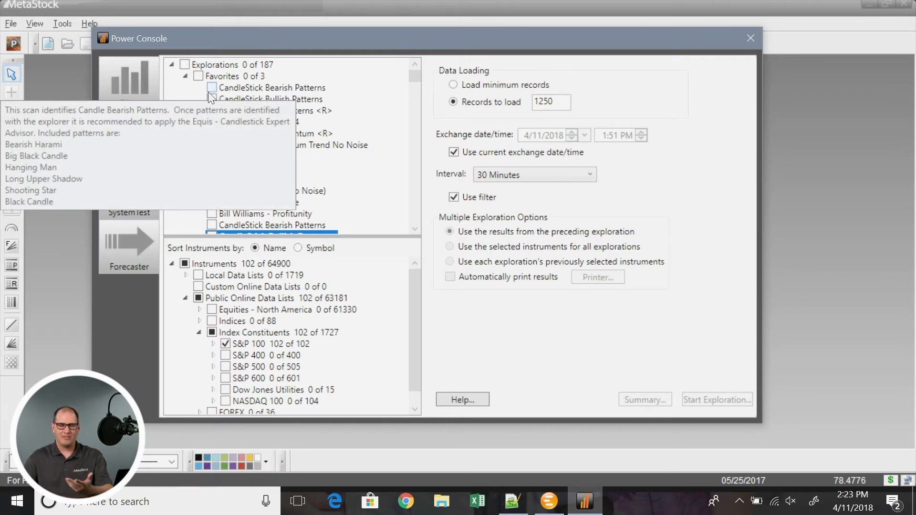
pyautogui.click(210, 90)
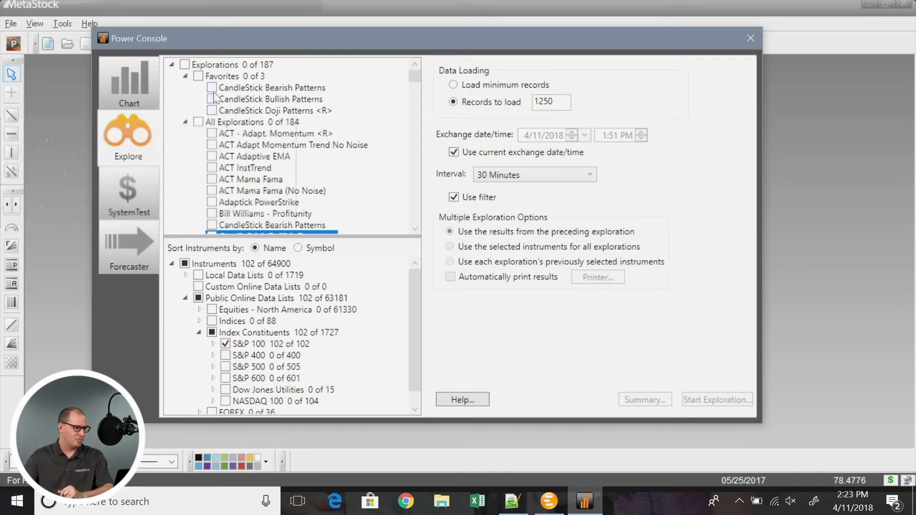
pyautogui.click(212, 99)
pyautogui.click(212, 111)
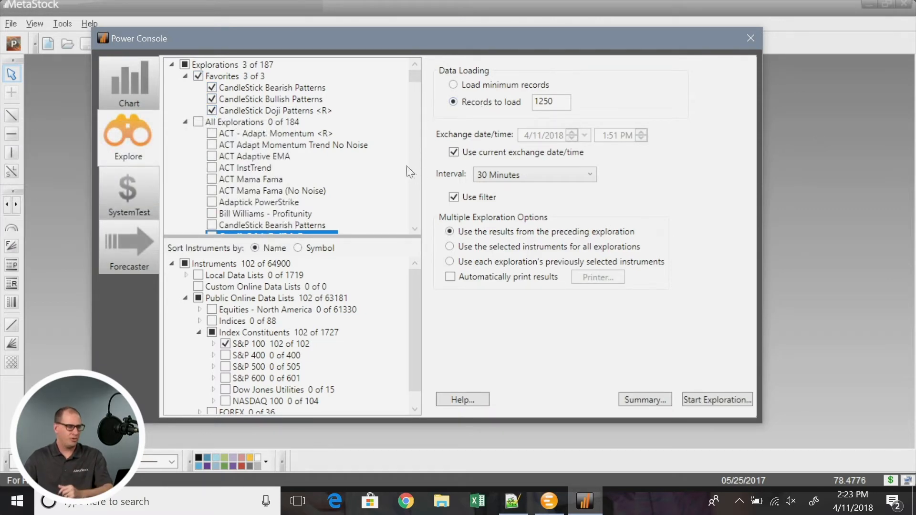
pyautogui.click(715, 401)
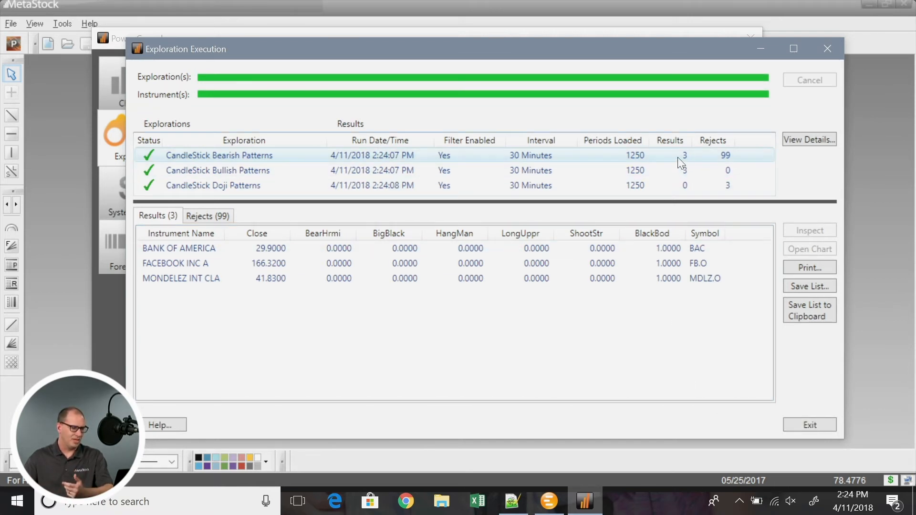
pyautogui.click(820, 426)
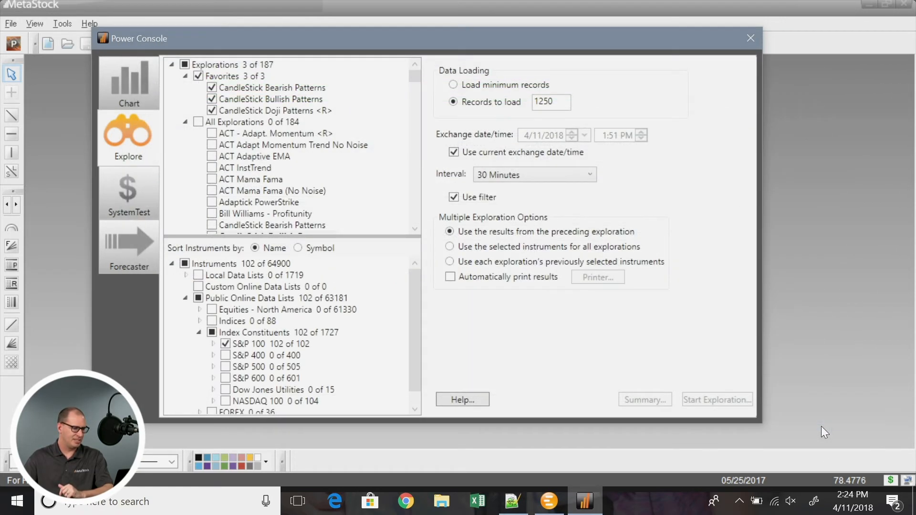
# - View the reports of all explorations to check the CandleStick runs, and close the report
pyautogui.rightClick(237, 68)
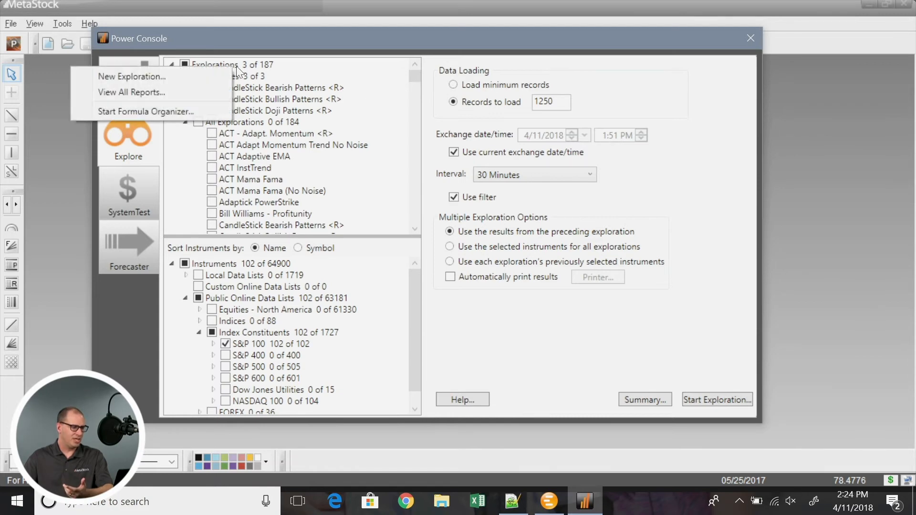
pyautogui.click(171, 93)
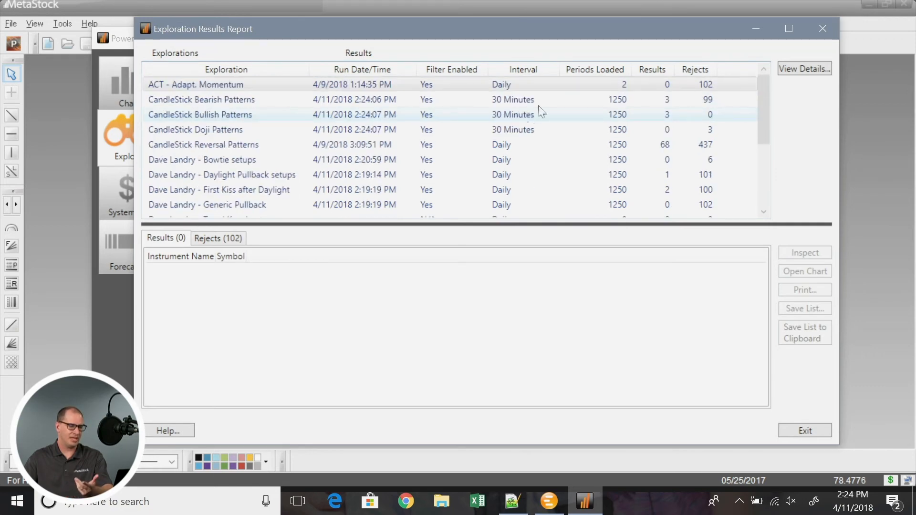
pyautogui.click(815, 27)
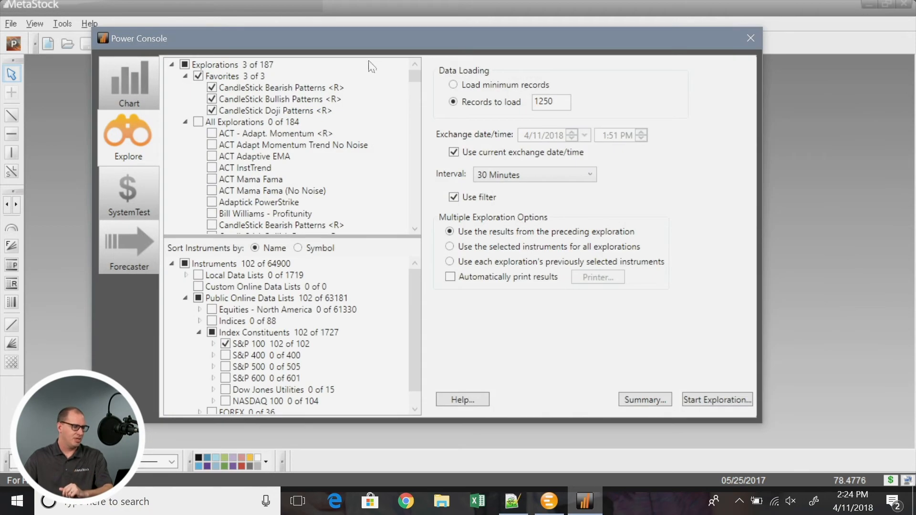
# - Review the reports of all favorite explorations, close the report, and clear the exploration selection
pyautogui.rightClick(242, 76)
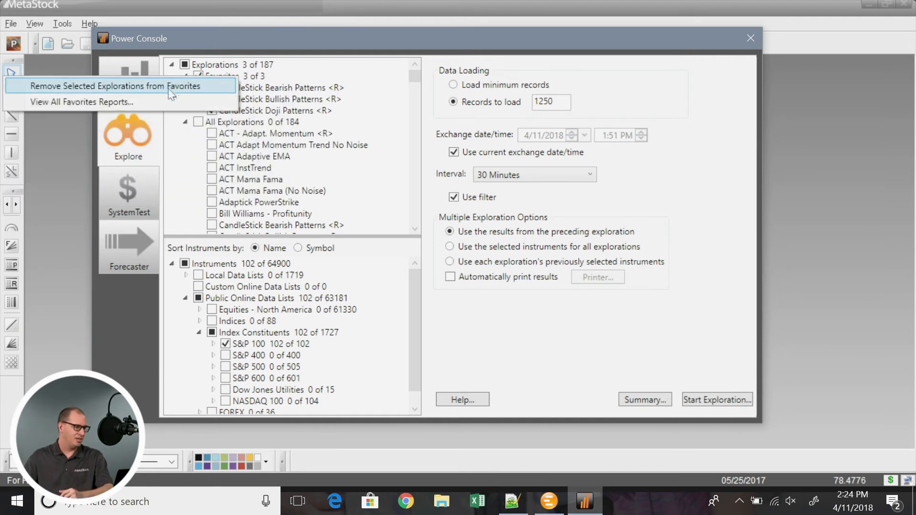
pyautogui.click(147, 101)
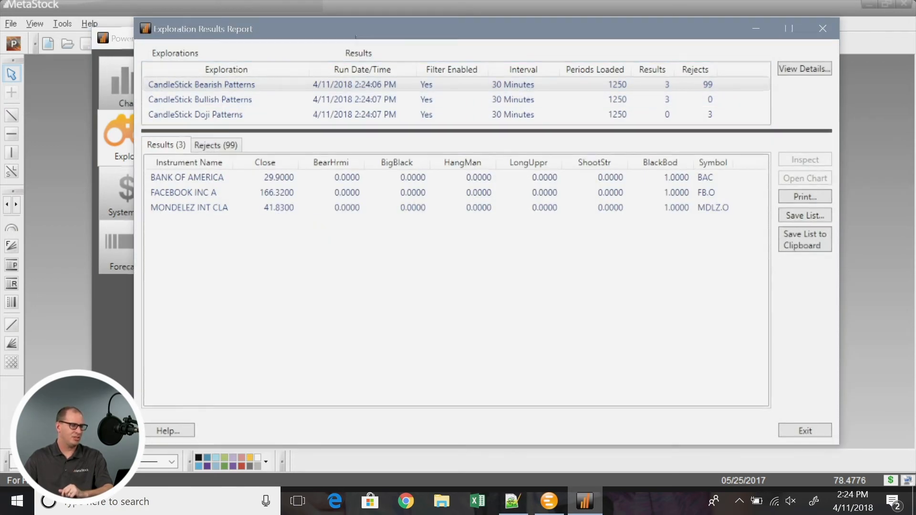
pyautogui.moveTo(359, 28); pyautogui.dragTo(315, 26)
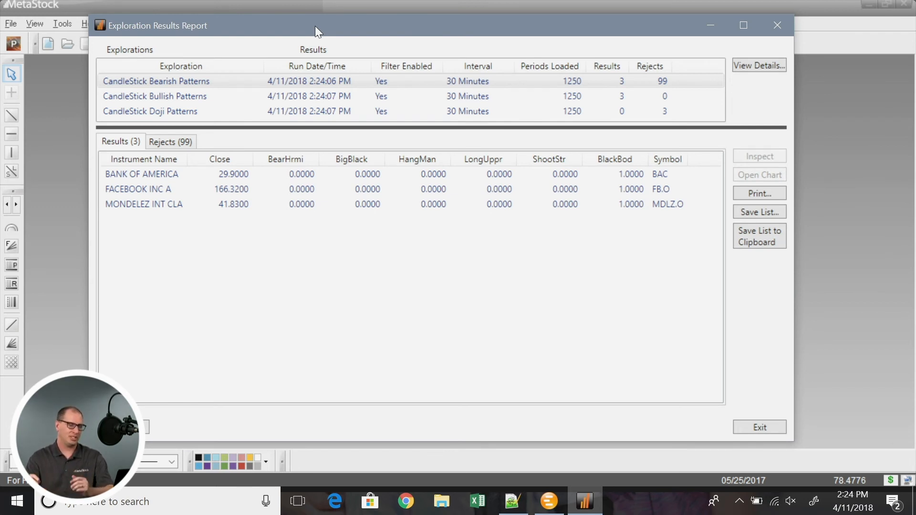
pyautogui.click(781, 27)
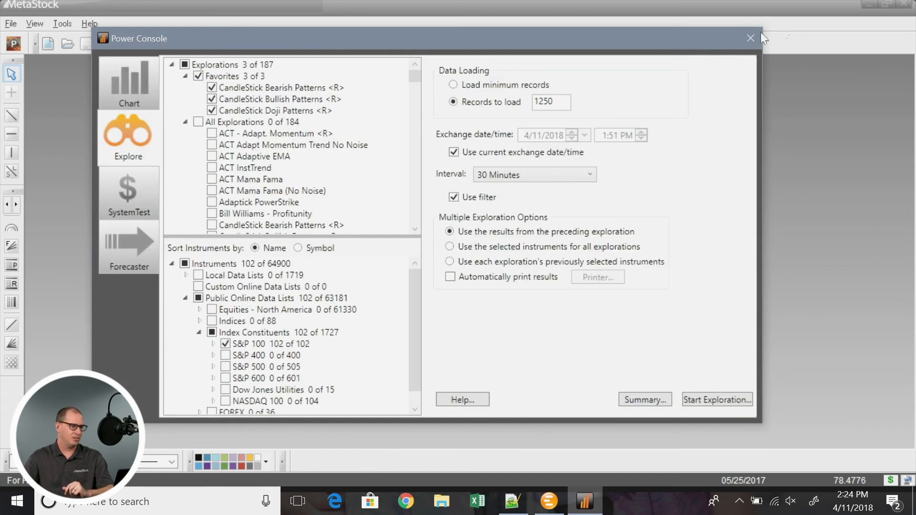
pyautogui.click(185, 64)
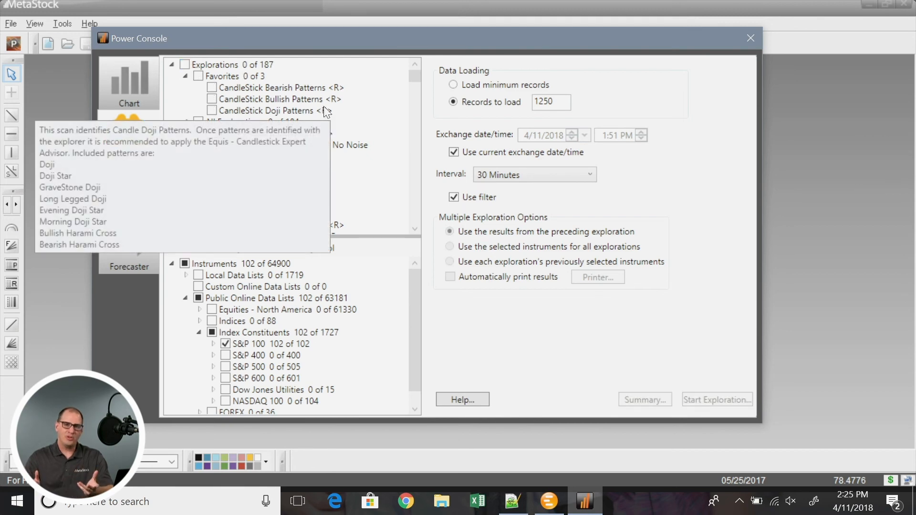